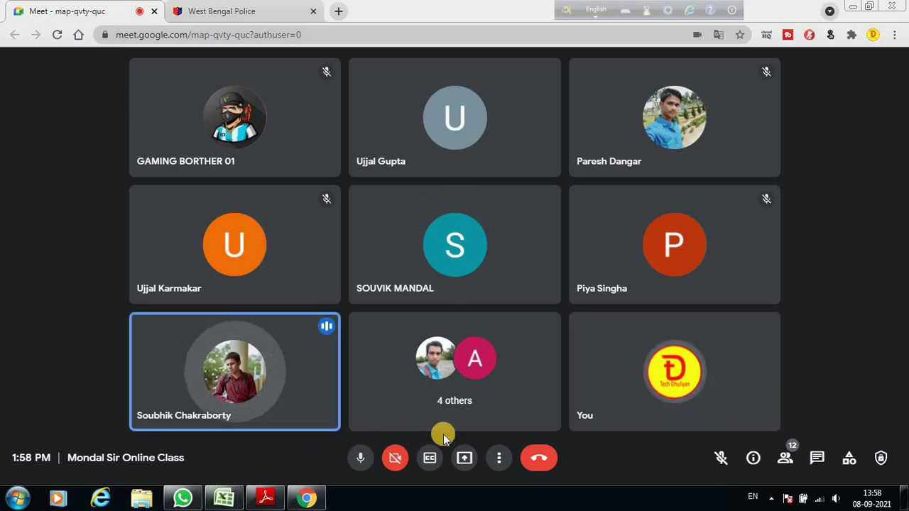
# Present the entire screen in Google Meet and launch Microsoft Word 2007
pyautogui.click(468, 458)
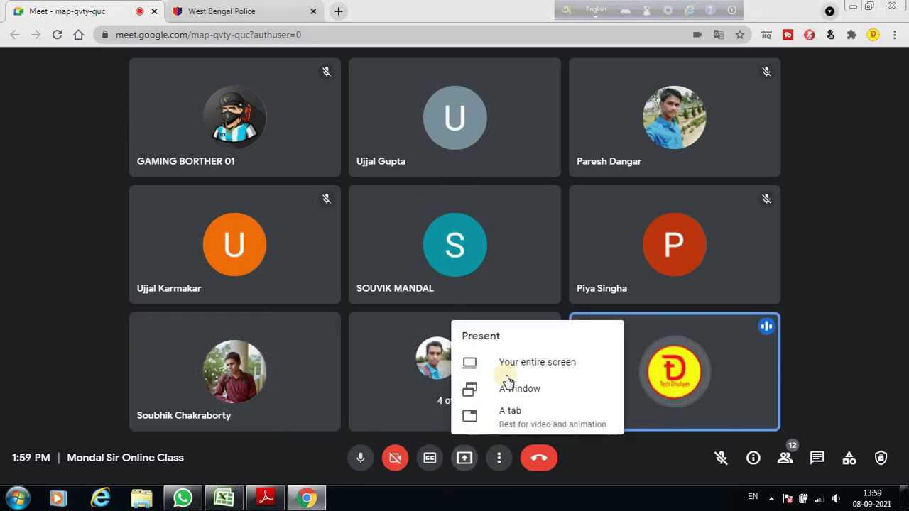
pyautogui.click(520, 366)
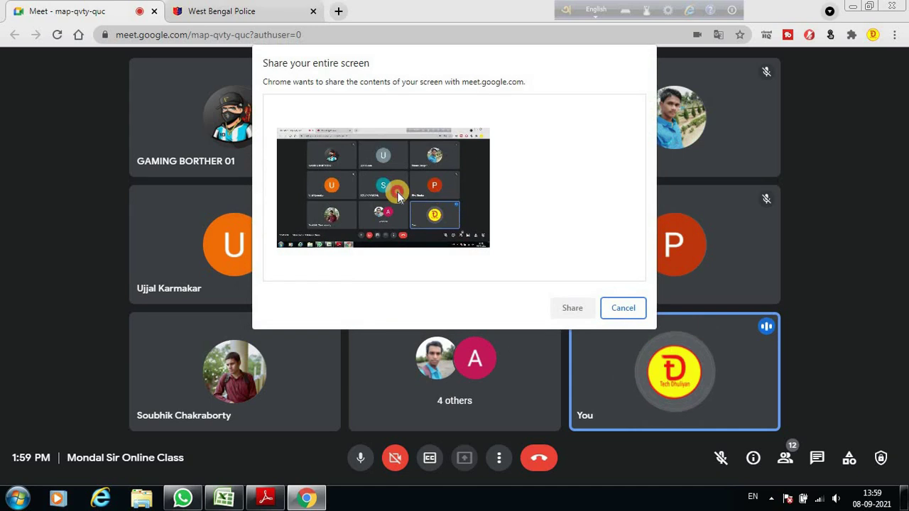
pyautogui.click(572, 308)
pyautogui.click(18, 497)
pyautogui.click(81, 134)
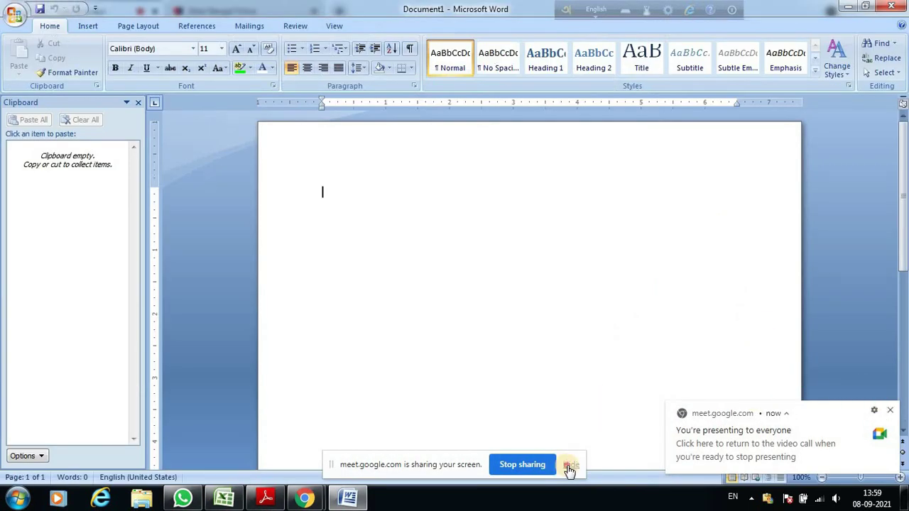
# Close the clipboard pane, set 22 pt Calibri and type the person's name
pyautogui.click(570, 465)
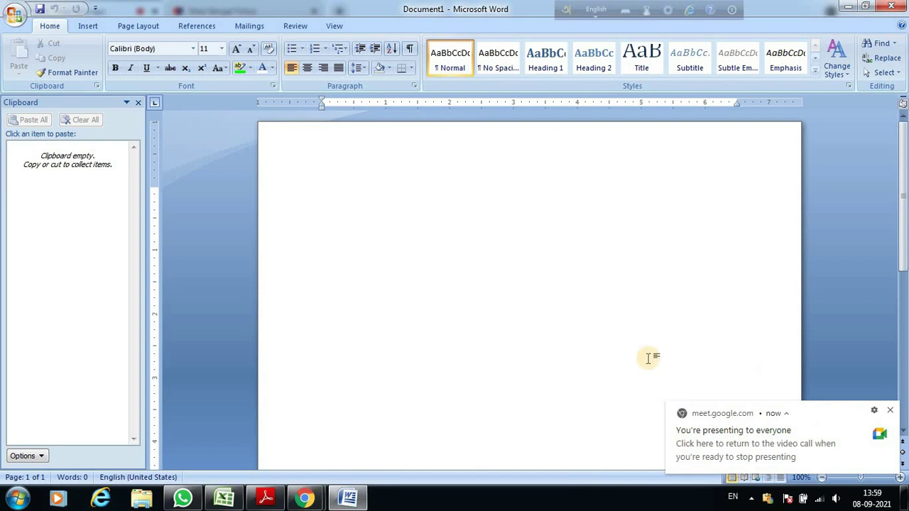
pyautogui.click(138, 103)
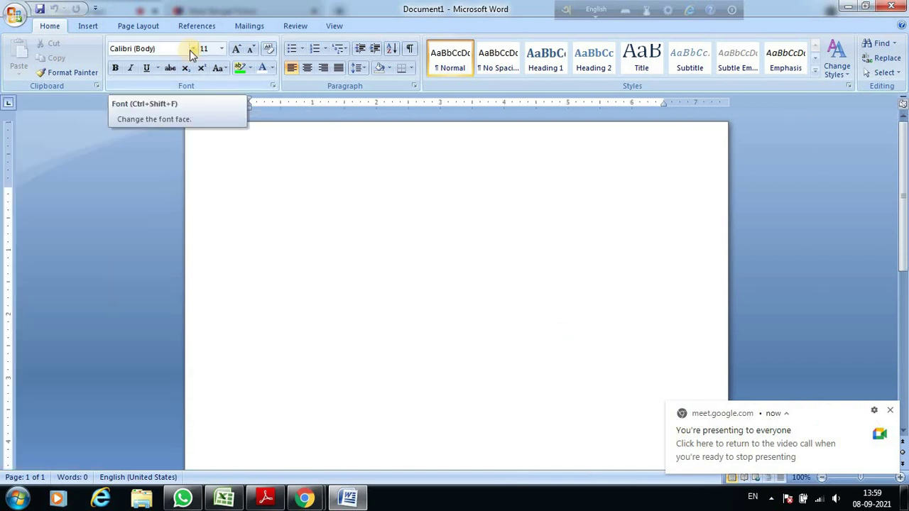
pyautogui.click(192, 49)
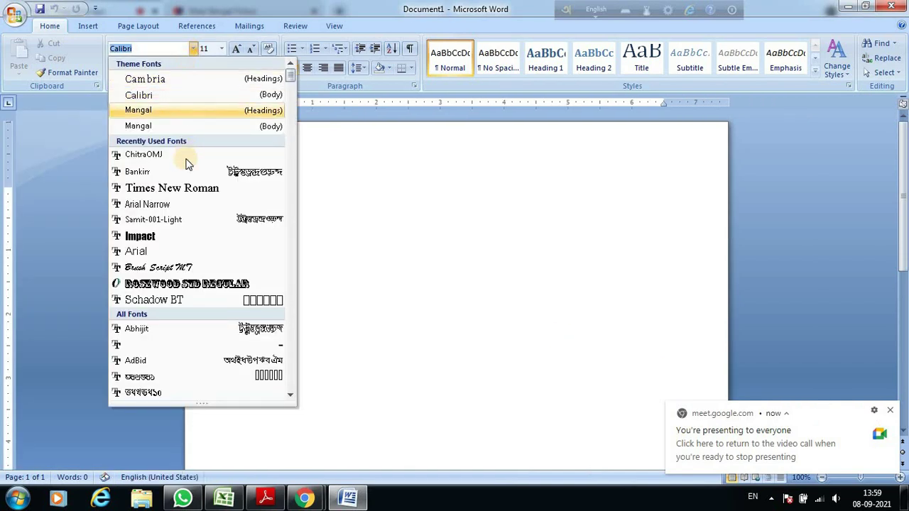
pyautogui.click(144, 94)
pyautogui.click(236, 48)
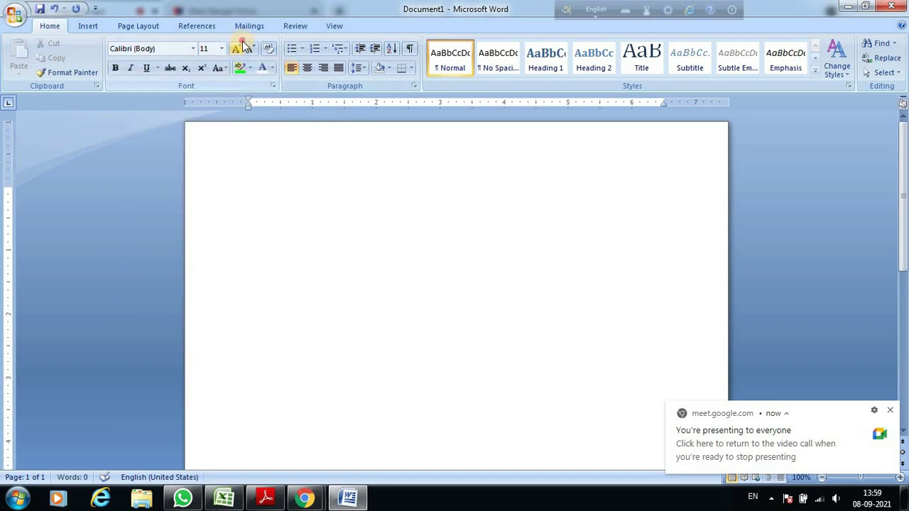
pyautogui.click(237, 49)
pyautogui.click(236, 50)
pyautogui.click(236, 50)
pyautogui.click(236, 49)
pyautogui.click(237, 50)
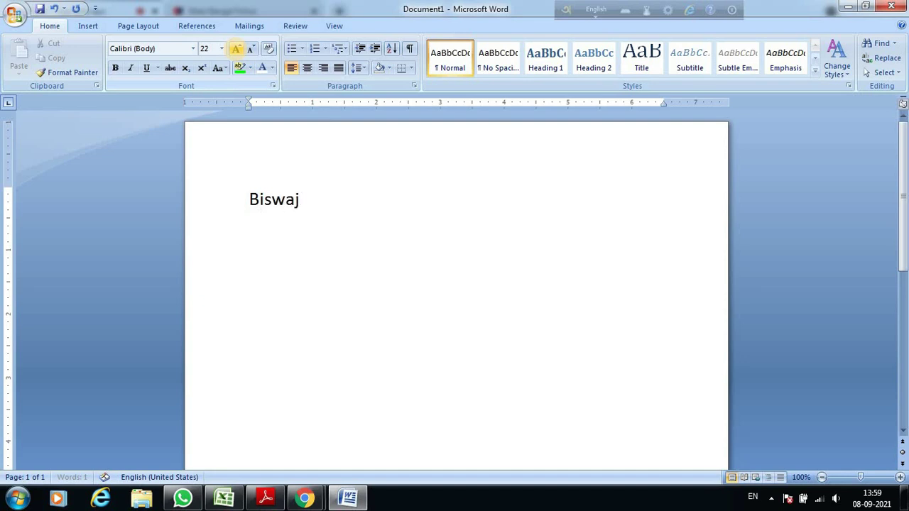
pyautogui.write('ndal')
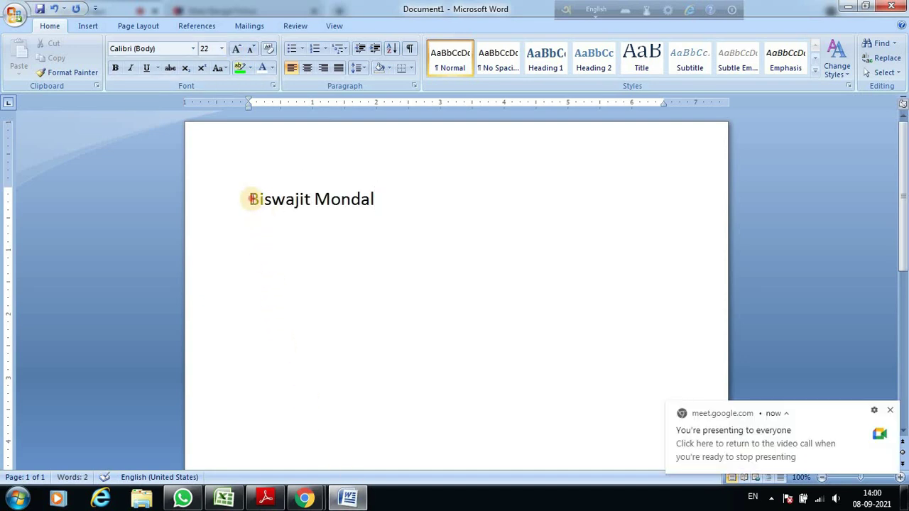
# Enlarge the name to 36 pt Calibri and start a new line below it
pyautogui.moveTo(250, 199); pyautogui.dragTo(386, 198)
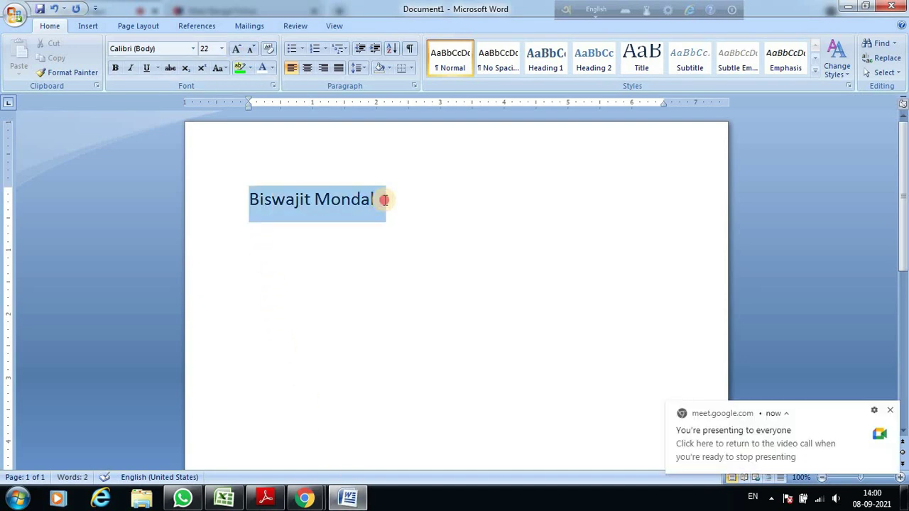
pyautogui.click(192, 48)
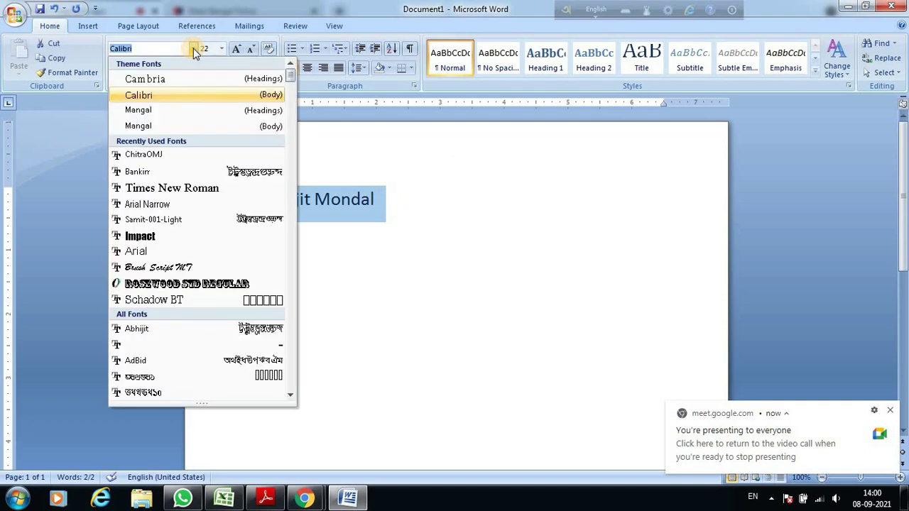
pyautogui.click(155, 97)
pyautogui.click(236, 49)
pyautogui.click(237, 50)
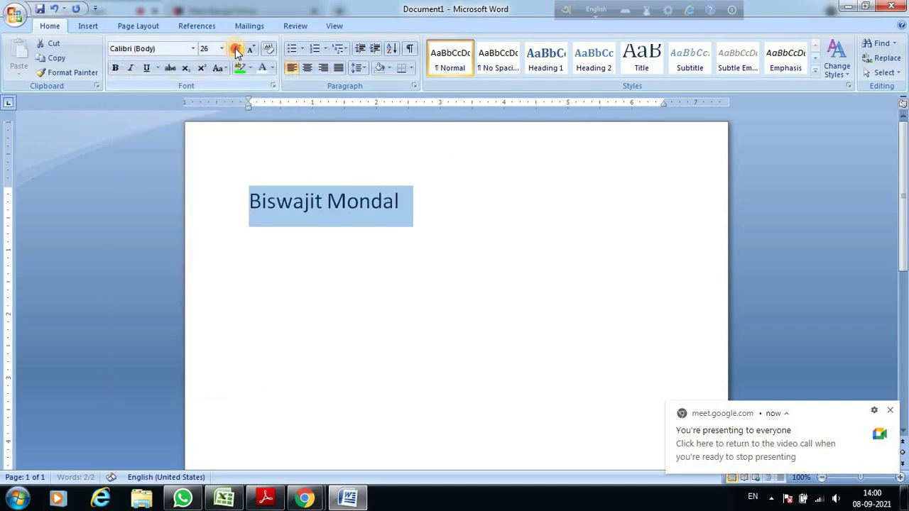
pyautogui.click(236, 50)
pyautogui.click(237, 50)
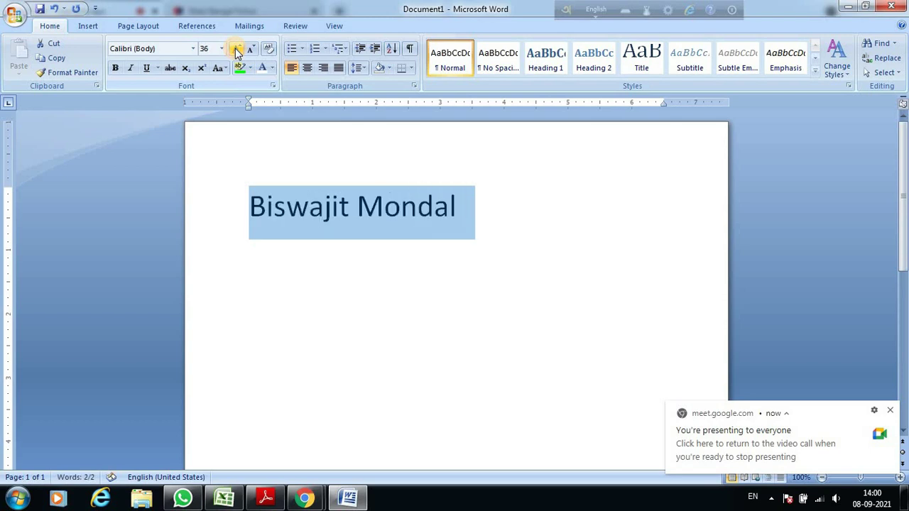
pyautogui.click(480, 216)
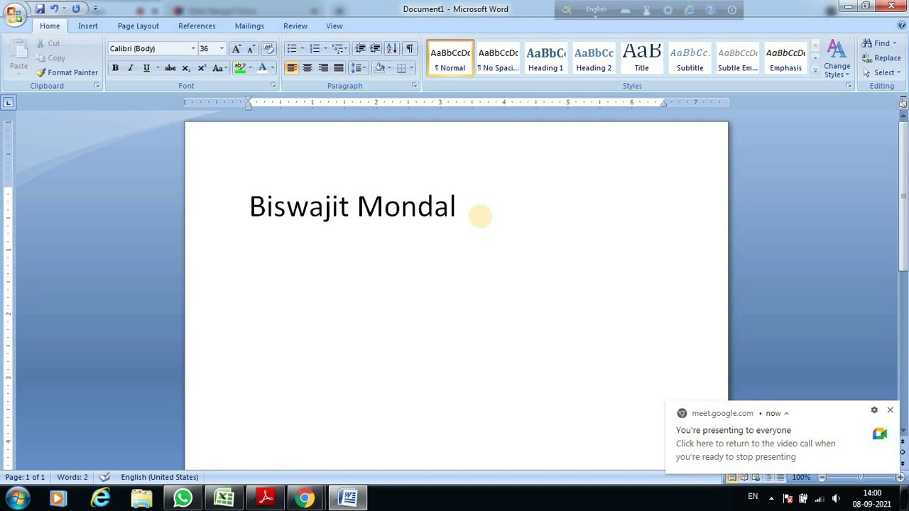
pyautogui.press('Return')
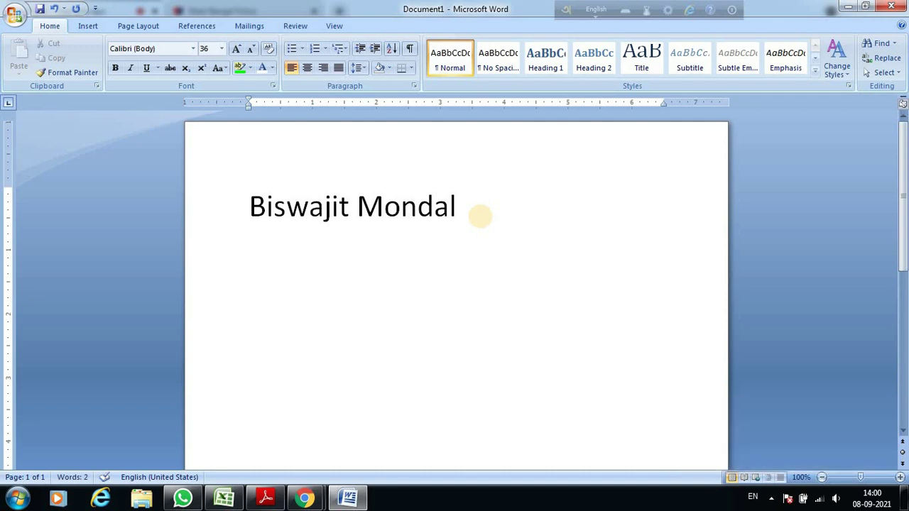
# Type the second person's name on the new line and select it
pyautogui.write('Rakesh')
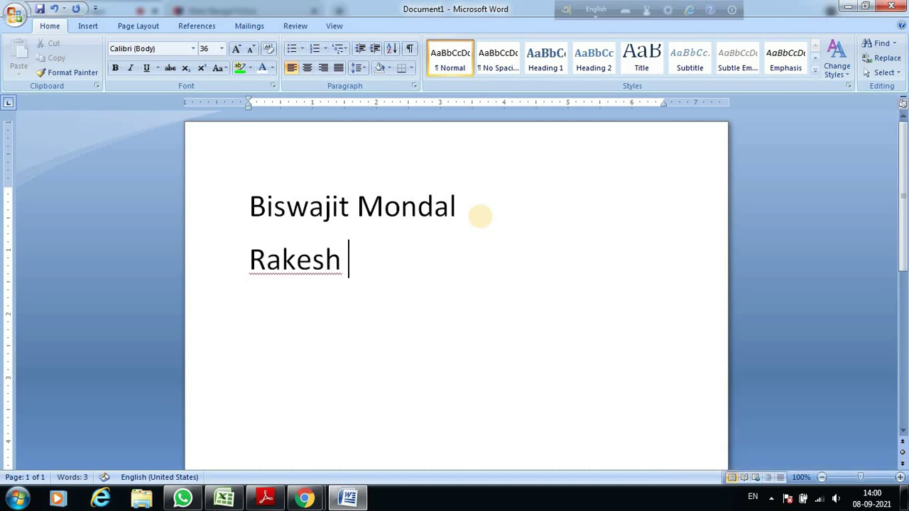
pyautogui.write(' Mahato')
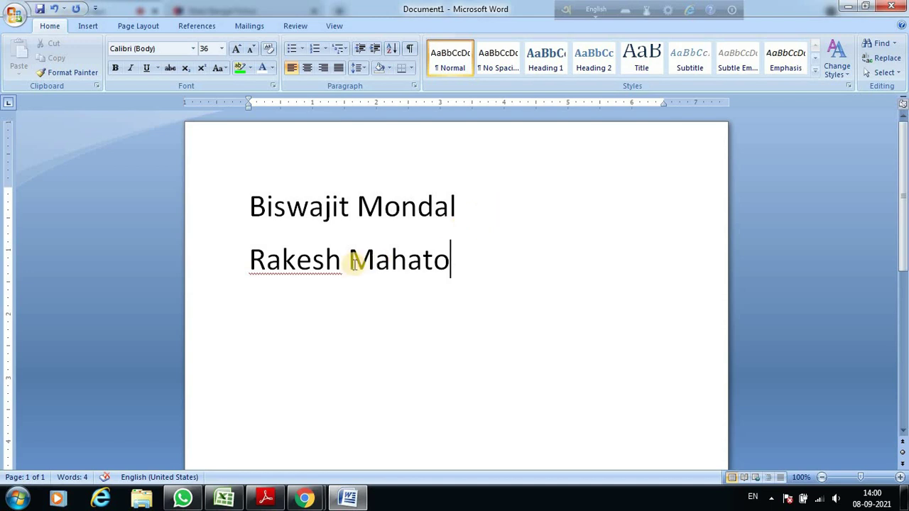
pyautogui.moveTo(312, 258); pyautogui.dragTo(406, 257)
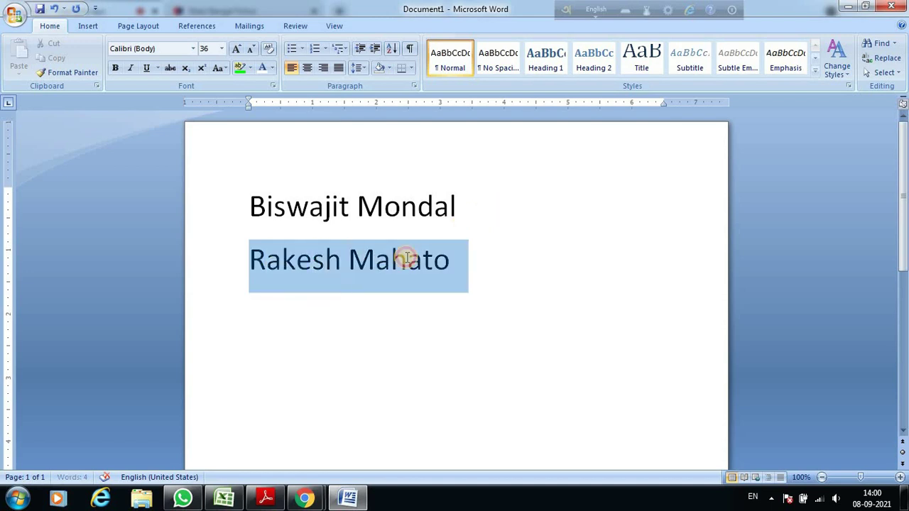
pyautogui.click(443, 259)
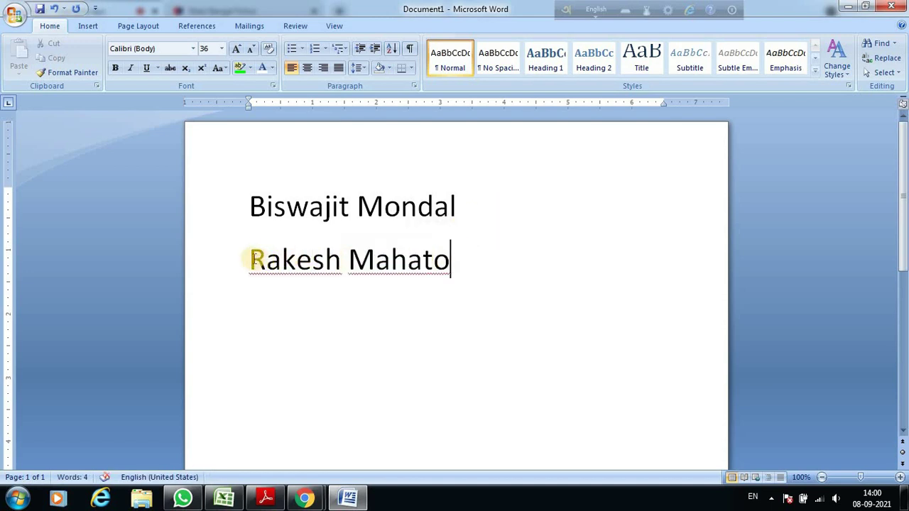
pyautogui.moveTo(250, 260); pyautogui.dragTo(468, 262)
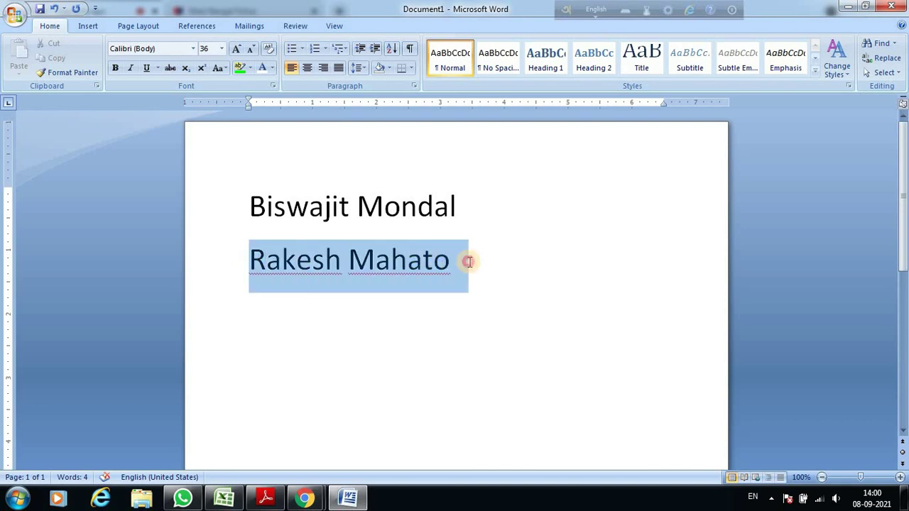
# Apply Monotype Corsiva to the second name and compare it with the first line
pyautogui.click(193, 49)
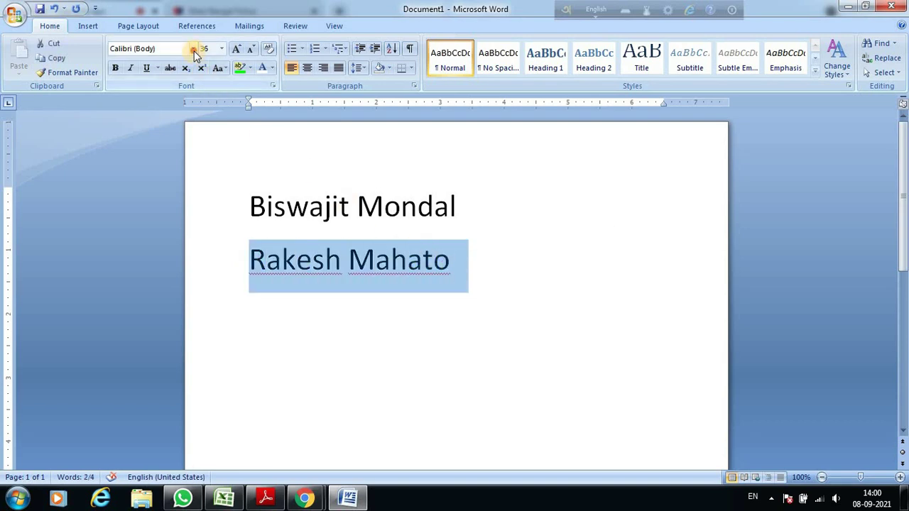
pyautogui.scroll(-1, 197, 101)
pyautogui.scroll(-3, 183, 180)
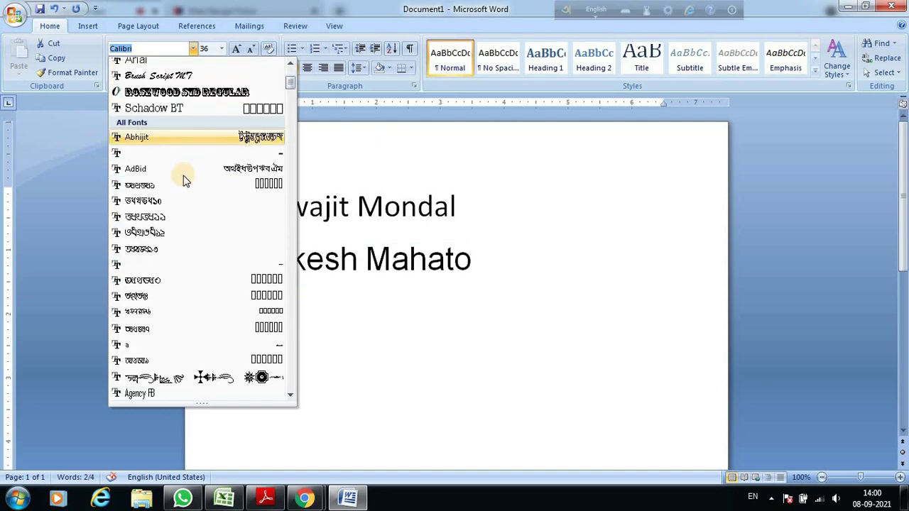
pyautogui.scroll(-3, 172, 249)
pyautogui.scroll(-5, 172, 247)
pyautogui.scroll(-4, 172, 249)
pyautogui.scroll(-4, 169, 270)
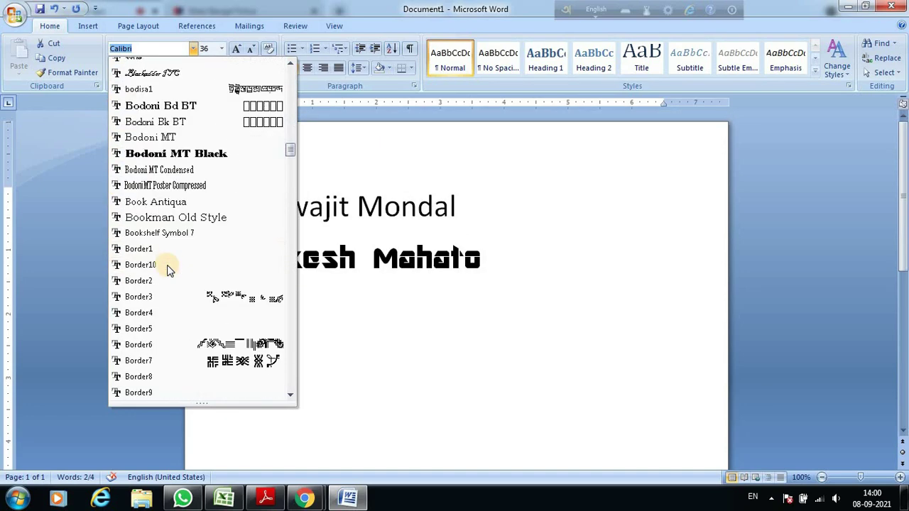
pyautogui.scroll(-5, 170, 264)
pyautogui.scroll(-5, 170, 277)
pyautogui.scroll(-5, 171, 281)
pyautogui.scroll(-5, 167, 266)
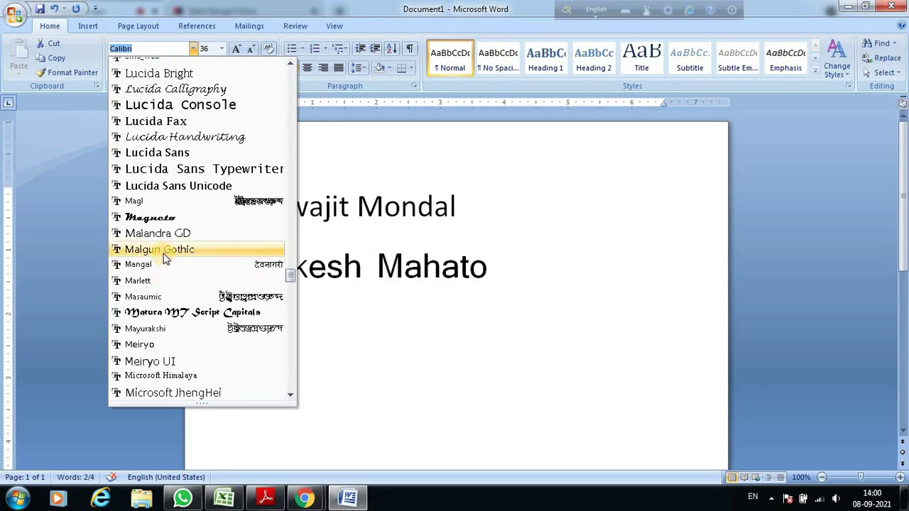
pyautogui.scroll(-5, 170, 277)
pyautogui.click(181, 279)
pyautogui.moveTo(250, 206); pyautogui.dragTo(469, 207)
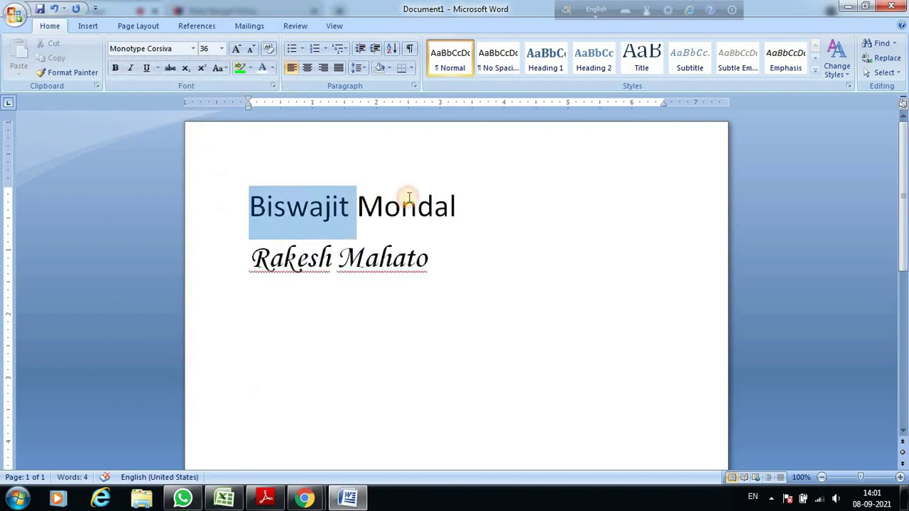
pyautogui.click(469, 208)
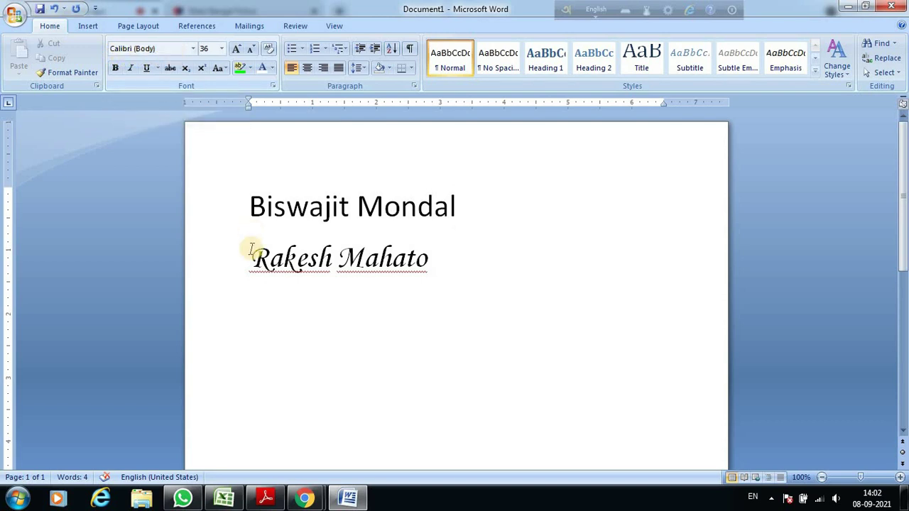
pyautogui.moveTo(251, 257); pyautogui.dragTo(449, 262)
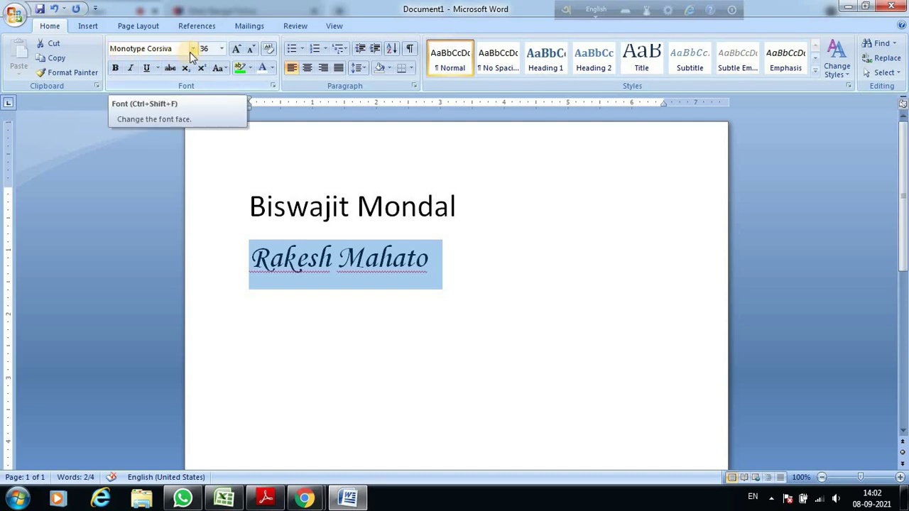
# Add 'Murshidabad' on a third line and confirm it is in Monotype Corsiva
pyautogui.click(479, 286)
pyautogui.write('Murshidabad')
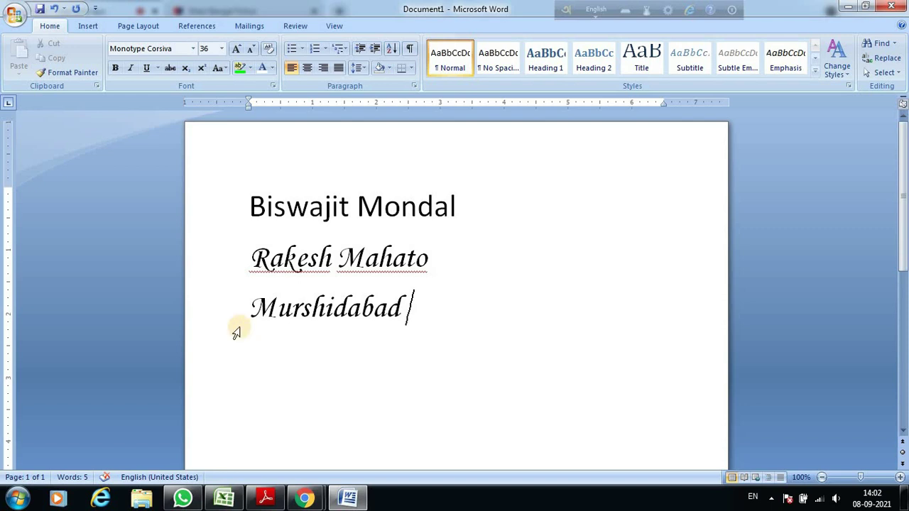
pyautogui.click(192, 49)
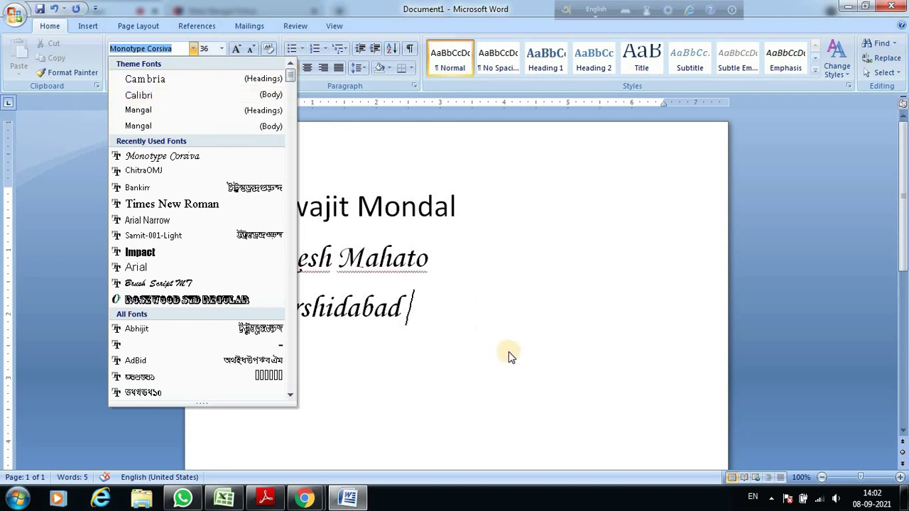
pyautogui.click(495, 328)
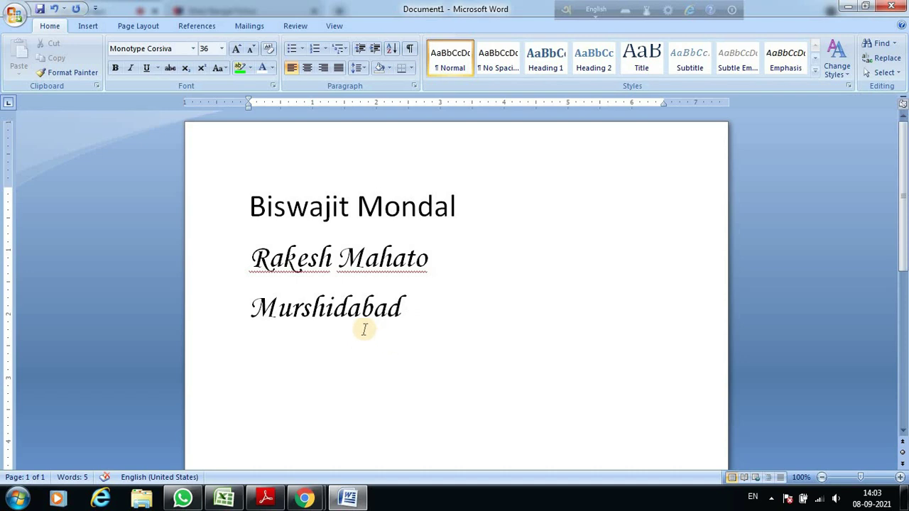
# Open Word Options at the Customize Quick Access Toolbar page and reposition the dialog
pyautogui.rightClick(88, 30)
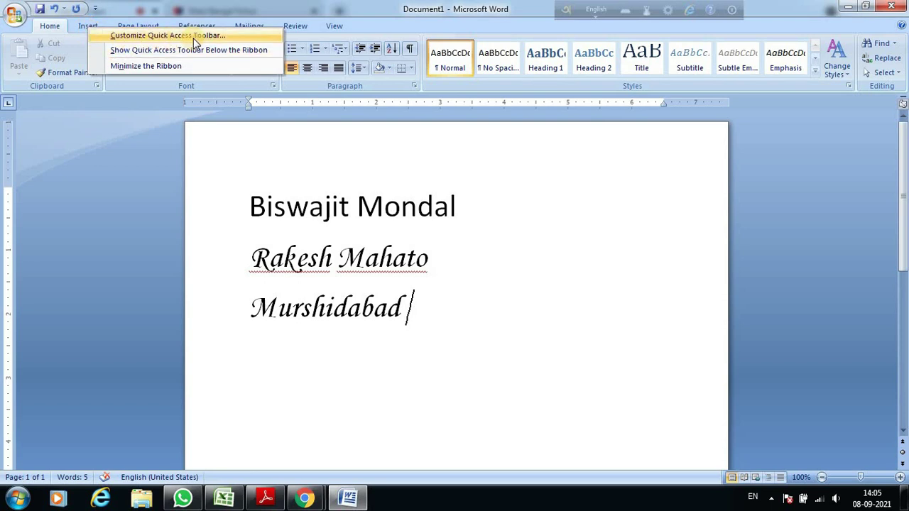
pyautogui.click(233, 36)
pyautogui.moveTo(233, 36); pyautogui.dragTo(259, 9)
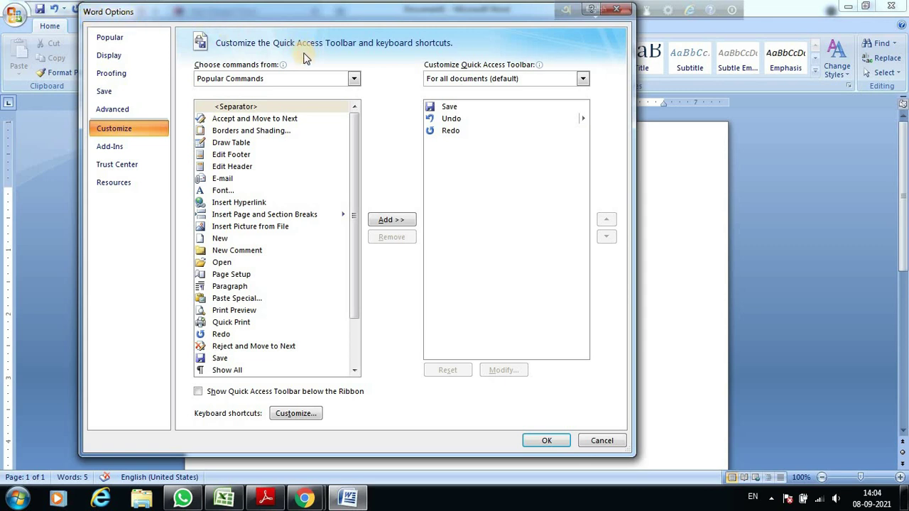
# Open Customize Keyboard and scroll the Categories list down to Fonts
pyautogui.click(294, 413)
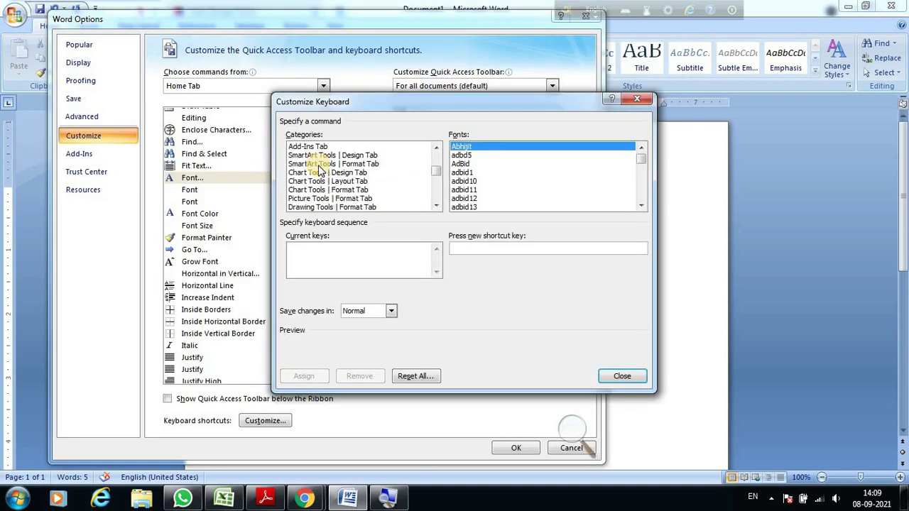
pyautogui.scroll(3, 320, 171)
pyautogui.scroll(-1, 324, 169)
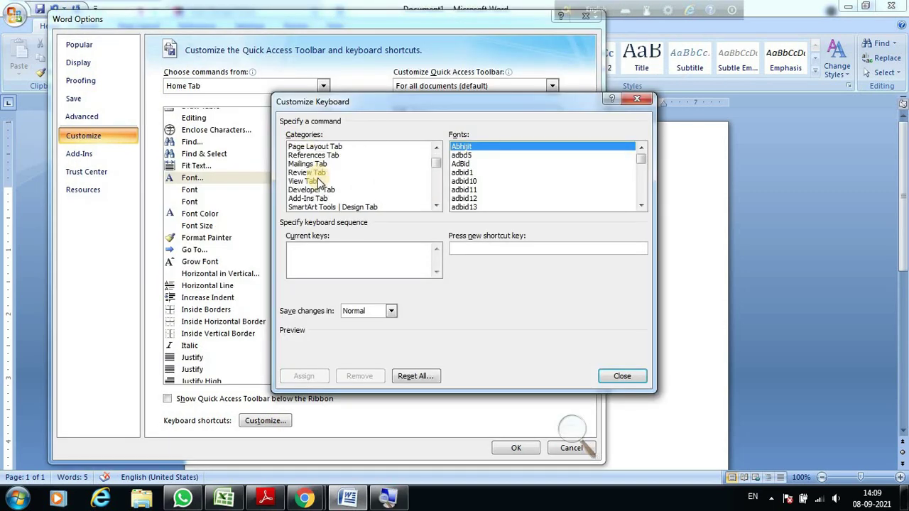
pyautogui.scroll(-3, 324, 169)
pyautogui.scroll(-2, 324, 169)
pyautogui.scroll(6, 306, 156)
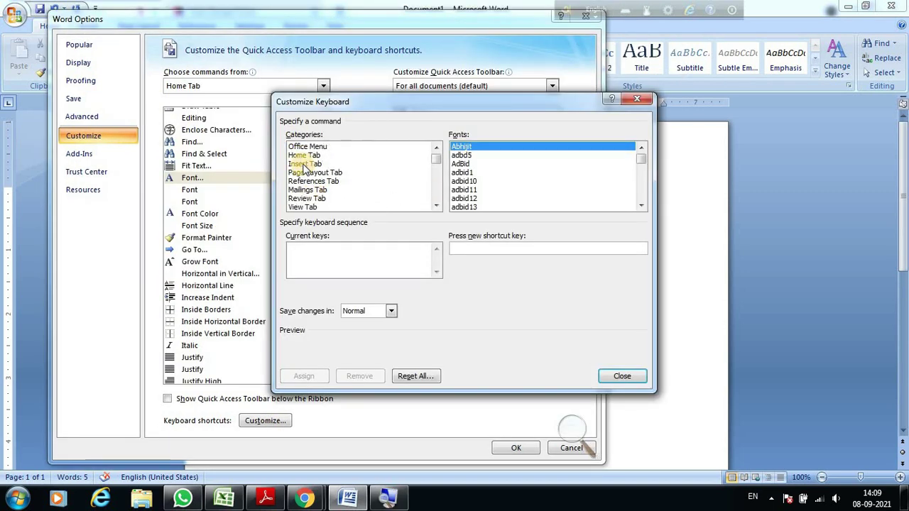
pyautogui.scroll(-1, 307, 176)
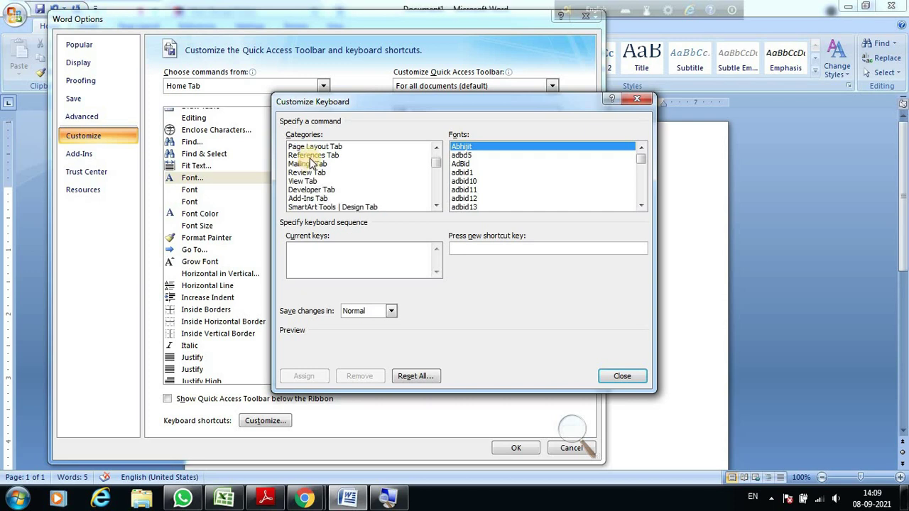
pyautogui.scroll(-3, 308, 172)
pyautogui.scroll(-3, 309, 168)
pyautogui.scroll(-1, 310, 163)
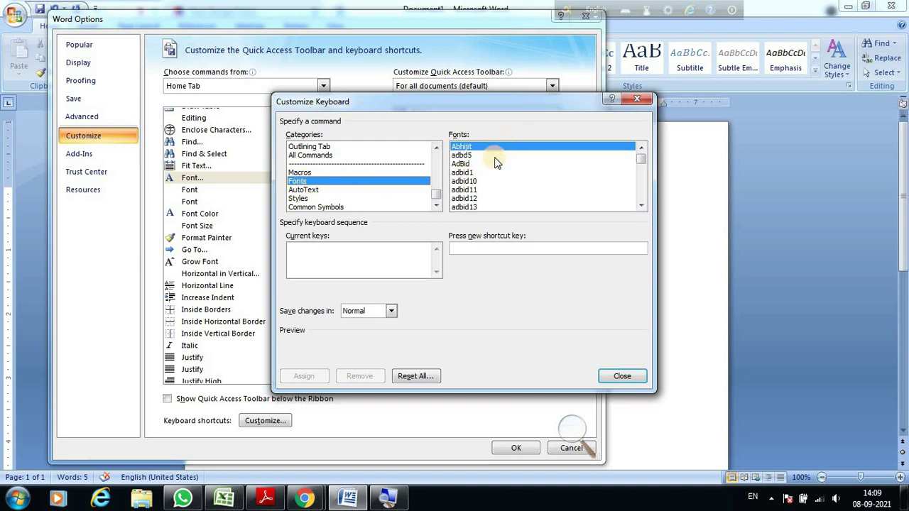
# Browse the installed fonts in the Fonts command list
pyautogui.click(462, 172)
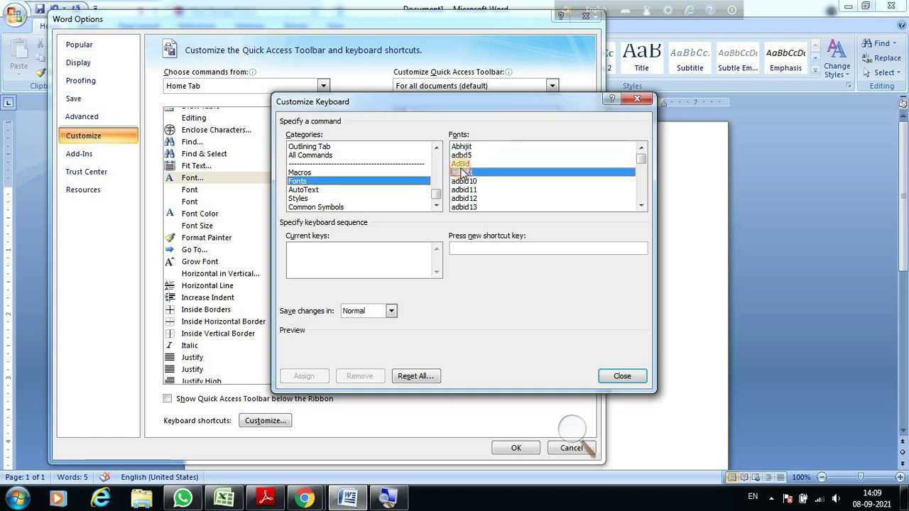
pyautogui.scroll(-2, 461, 172)
pyautogui.scroll(-3, 465, 176)
pyautogui.scroll(-3, 467, 177)
pyautogui.scroll(-2, 468, 179)
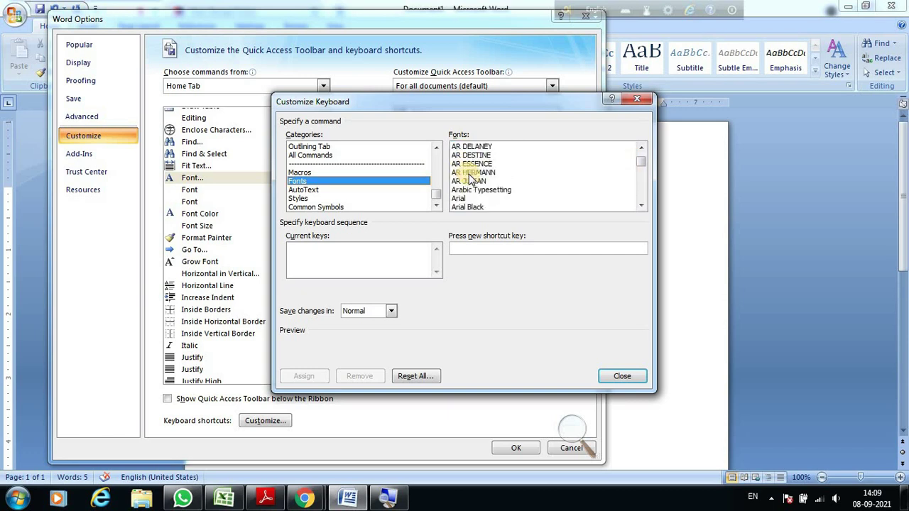
pyautogui.scroll(-1, 469, 179)
pyautogui.scroll(-2, 469, 179)
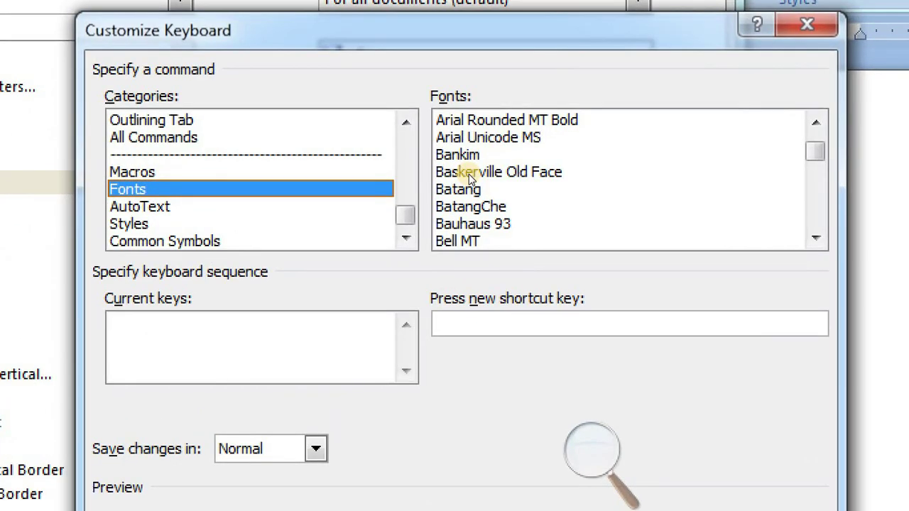
pyautogui.scroll(-1, 469, 181)
pyautogui.scroll(-2, 472, 185)
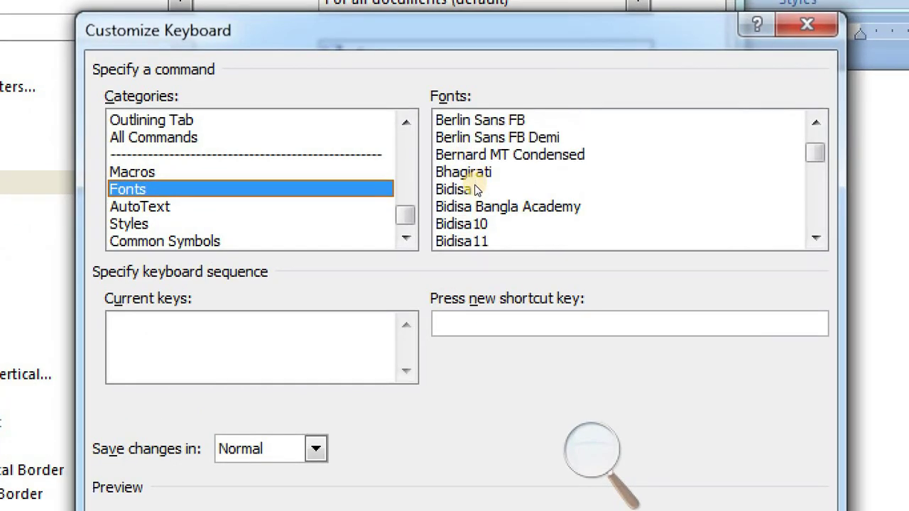
pyautogui.scroll(-2, 474, 189)
pyautogui.scroll(-1, 475, 190)
pyautogui.scroll(-2, 471, 192)
pyautogui.scroll(-2, 472, 191)
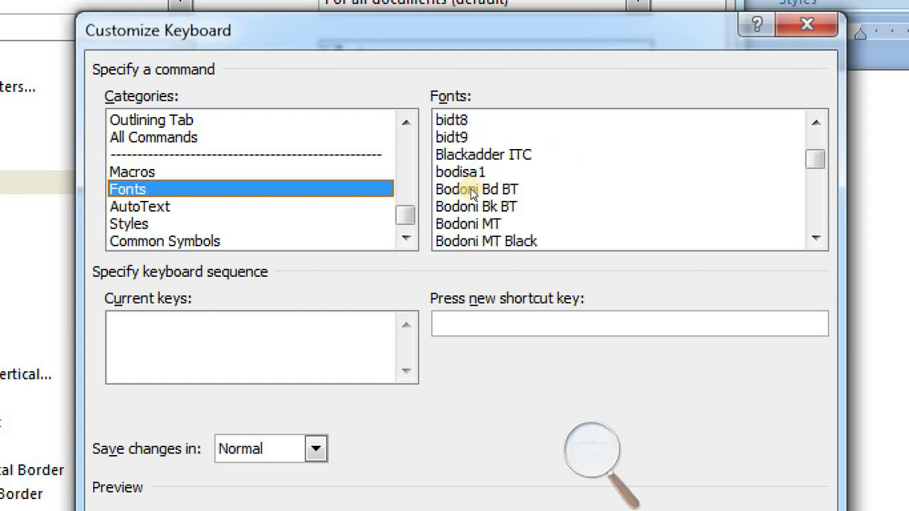
pyautogui.scroll(-2, 473, 195)
pyautogui.scroll(-8, 471, 193)
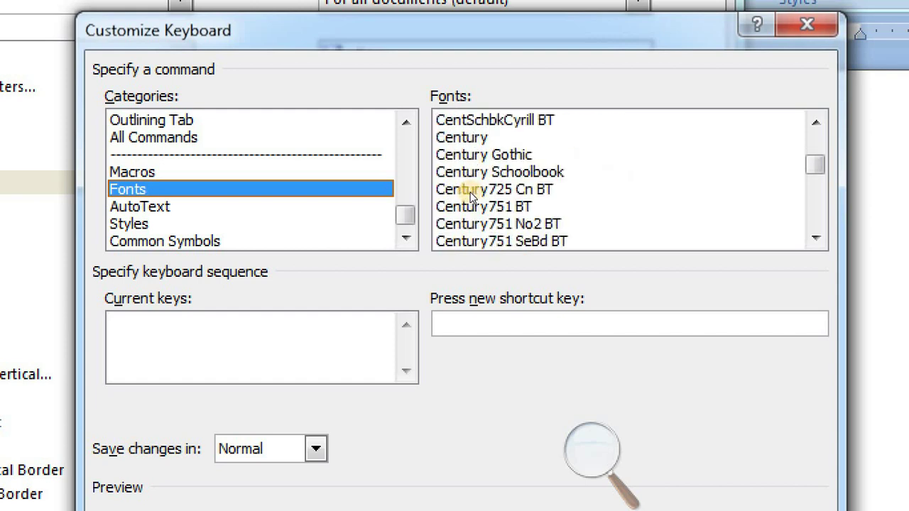
pyautogui.scroll(4, 468, 163)
# Assign the Alt+C shortcut to the Calibri font
pyautogui.click(466, 147)
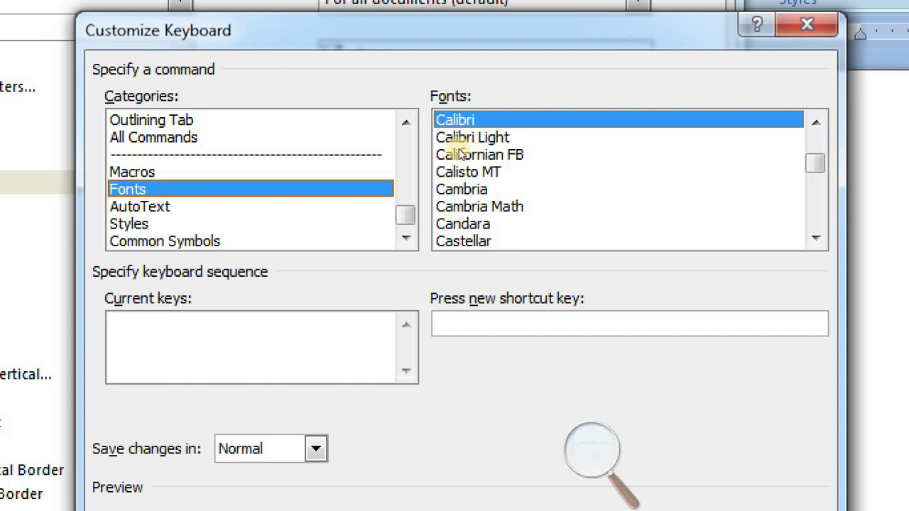
pyautogui.scroll(1, 516, 191)
pyautogui.click(460, 171)
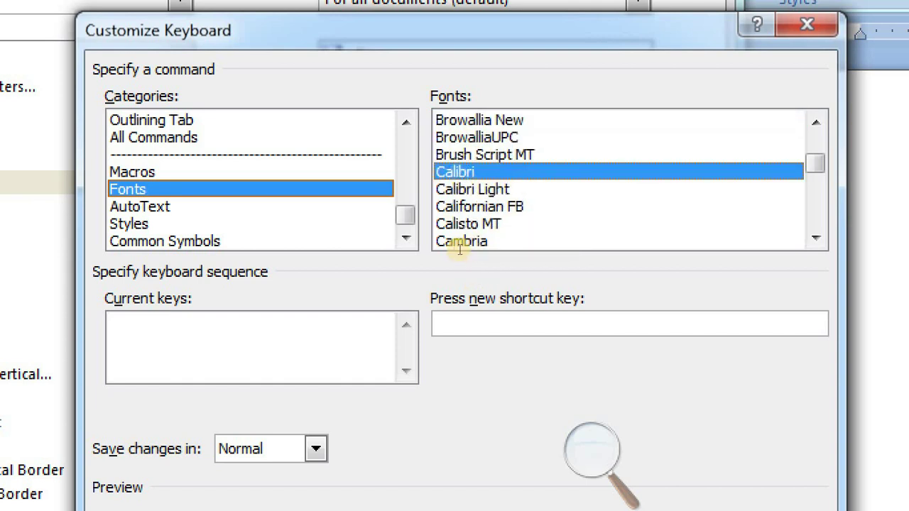
pyautogui.press('Tab')
pyautogui.hotkey('alt', 'c')
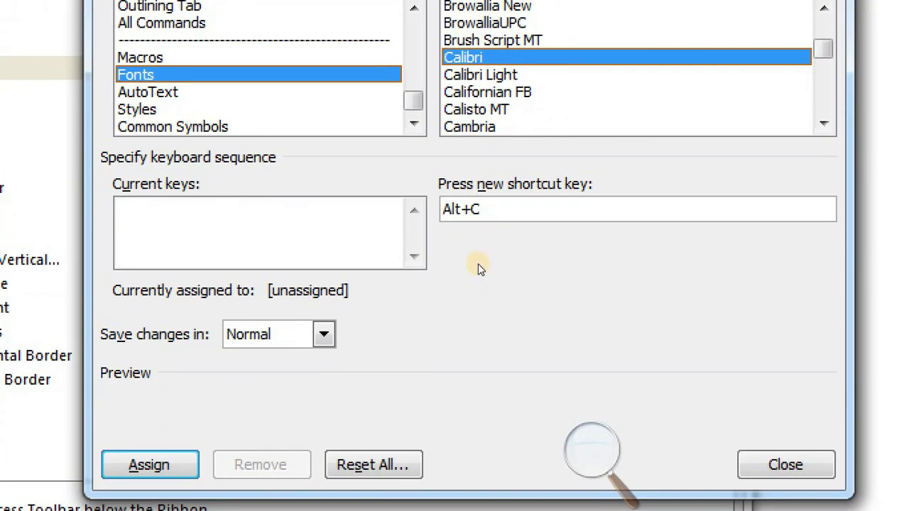
pyautogui.press('Return')
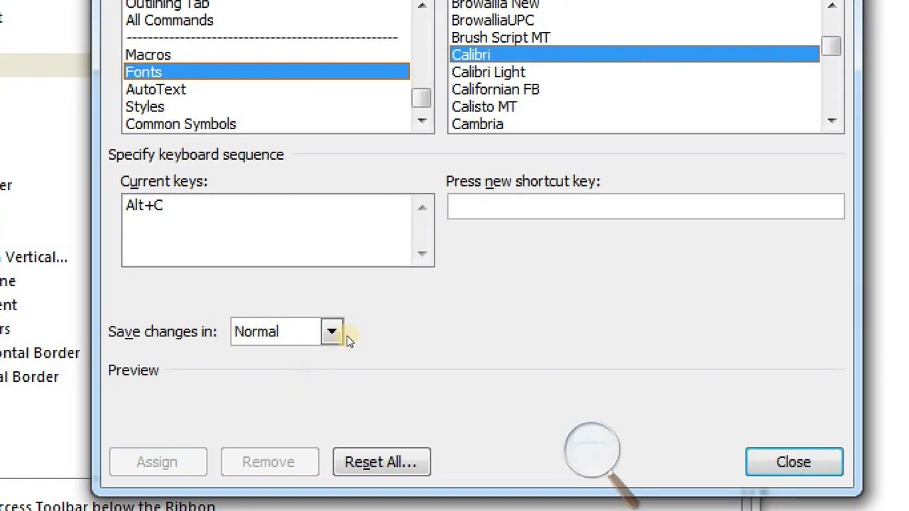
# Move on to Calibri Light, then bring the Google Meet call to the front
pyautogui.press('Down')
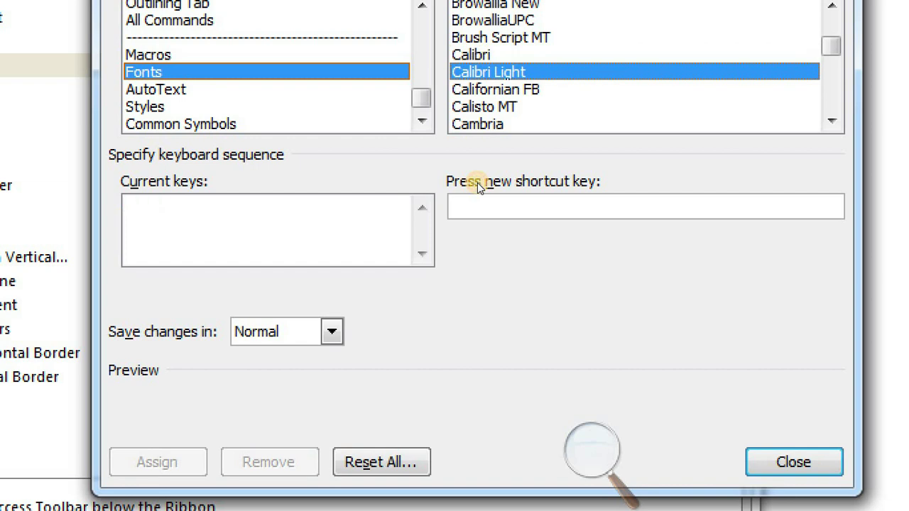
pyautogui.scroll(-1, 477, 182)
pyautogui.scroll(-2, 476, 183)
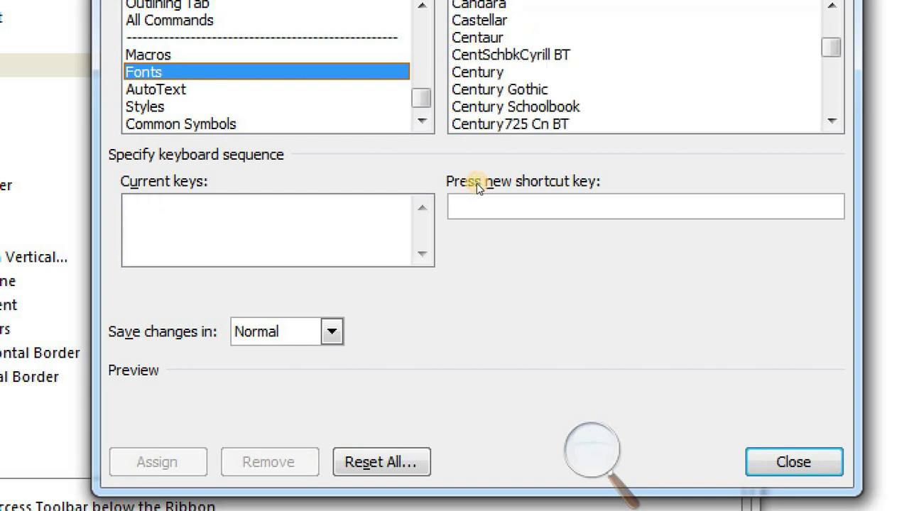
pyautogui.scroll(-2, 476, 183)
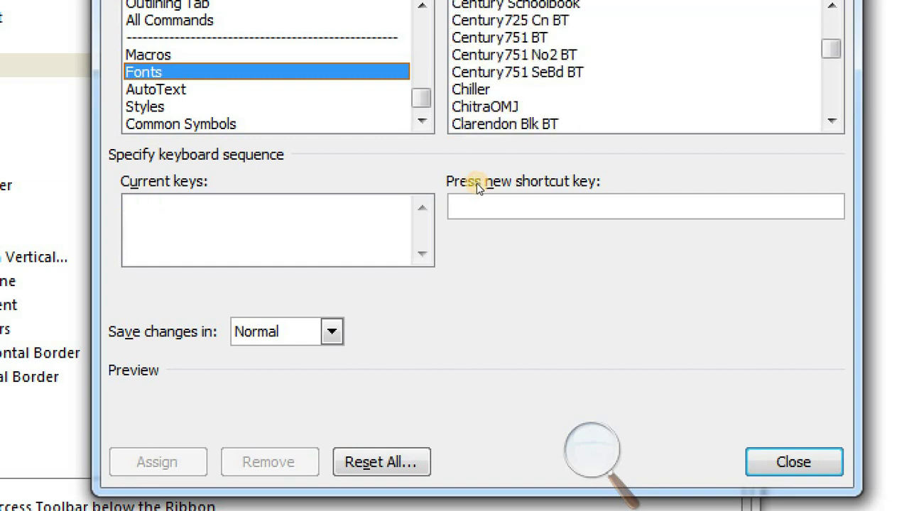
pyautogui.scroll(1, 477, 191)
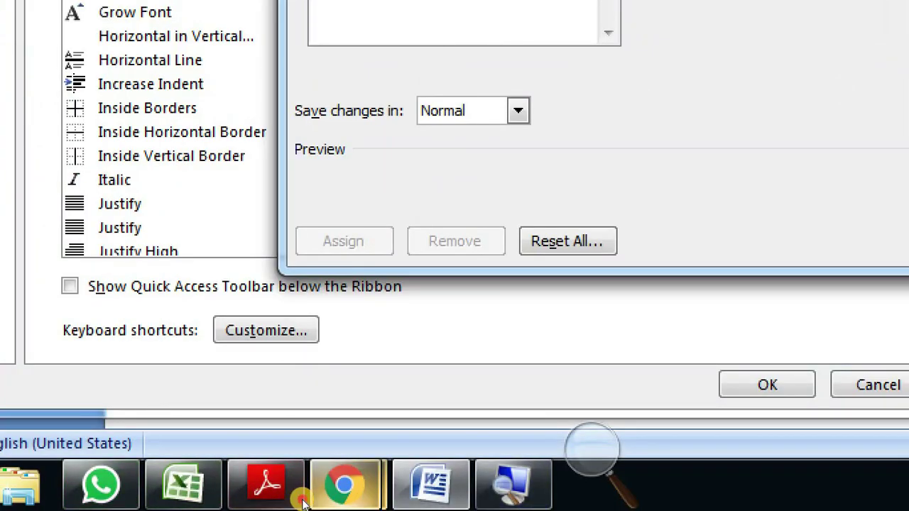
pyautogui.moveTo(334, 486)
pyautogui.click(220, 394)
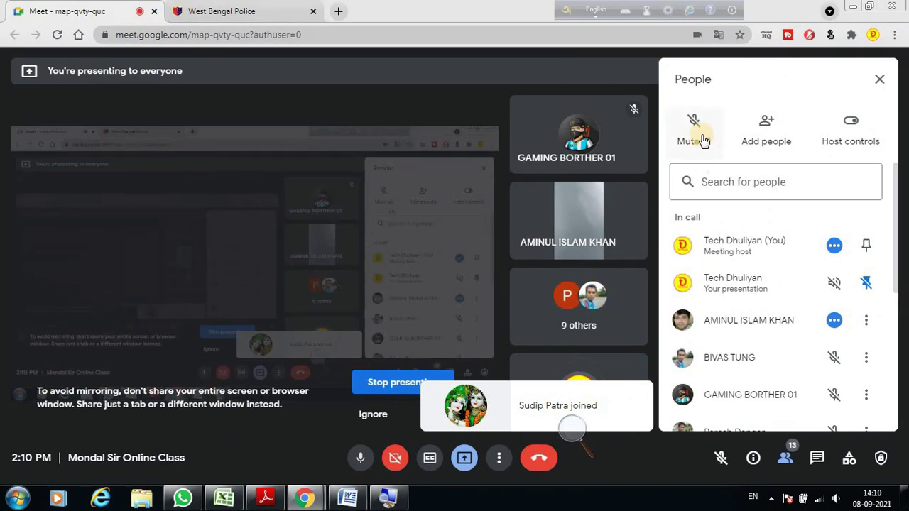
# Mute all participants in Google Meet and return to Word's Customize Keyboard dialog
pyautogui.click(701, 139)
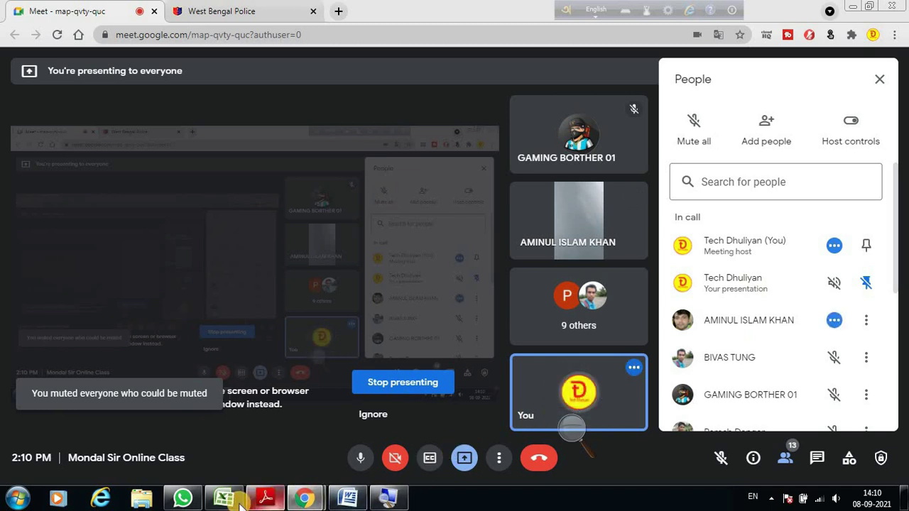
pyautogui.click(347, 498)
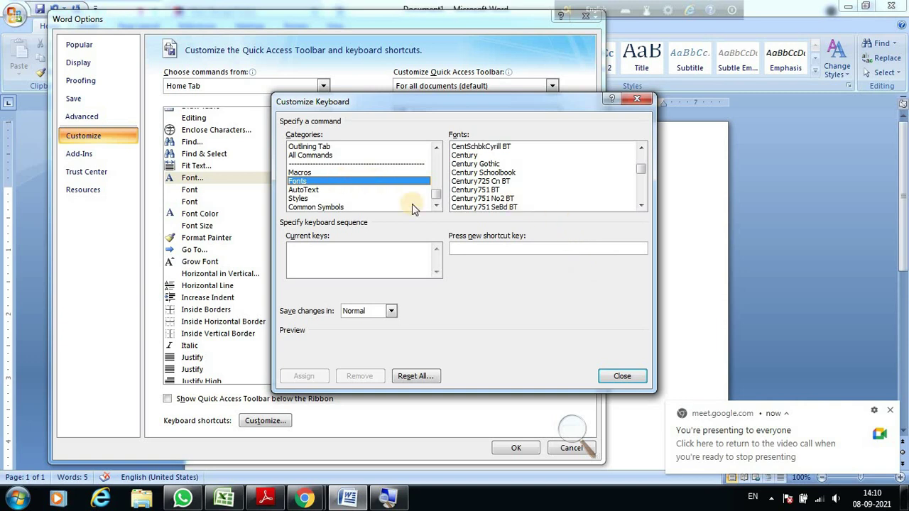
# Scroll down the Fonts list and select Monotype Corsiva
pyautogui.scroll(-1, 489, 177)
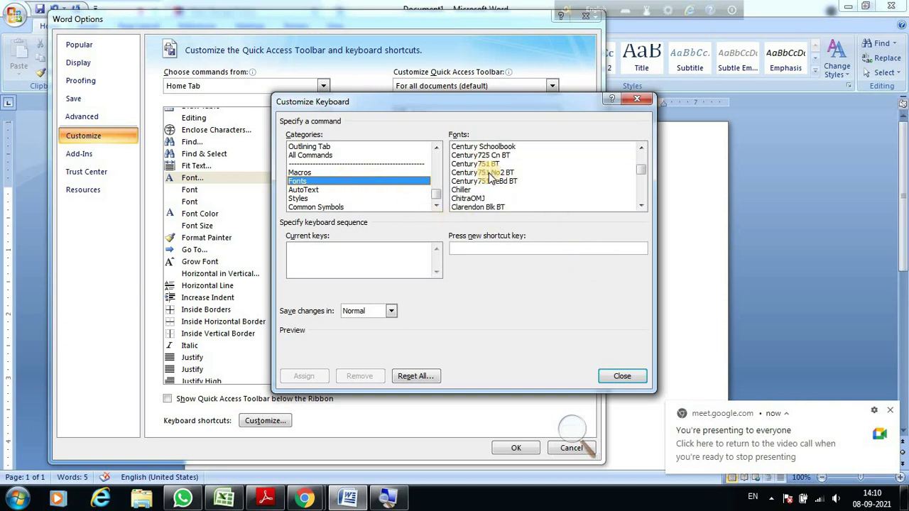
pyautogui.scroll(-1, 490, 177)
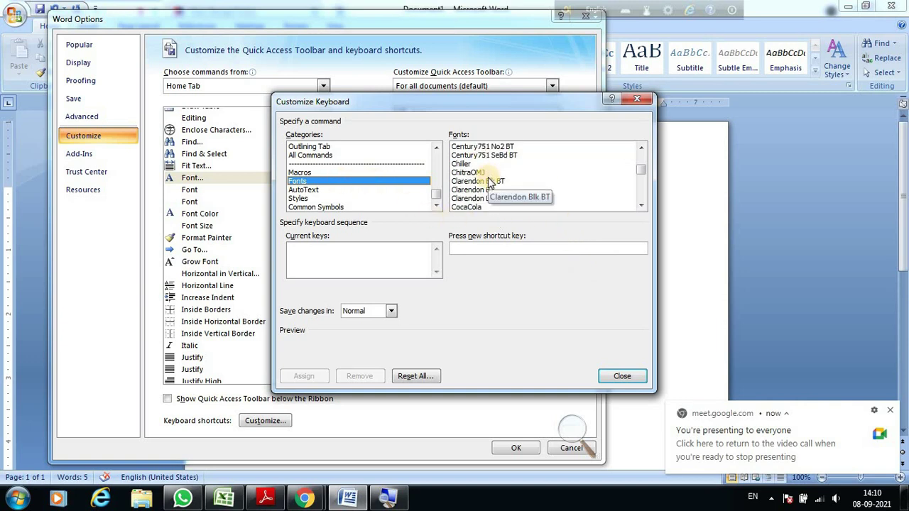
pyautogui.scroll(-3, 488, 183)
pyautogui.scroll(-2, 489, 184)
pyautogui.scroll(-2, 488, 183)
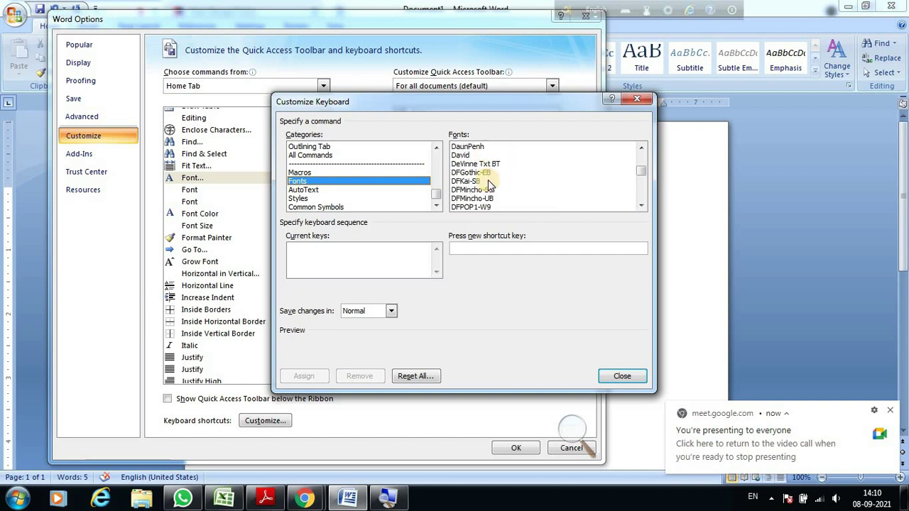
pyautogui.scroll(-2, 488, 182)
pyautogui.scroll(-3, 488, 182)
pyautogui.scroll(-3, 488, 182)
pyautogui.scroll(-2, 489, 182)
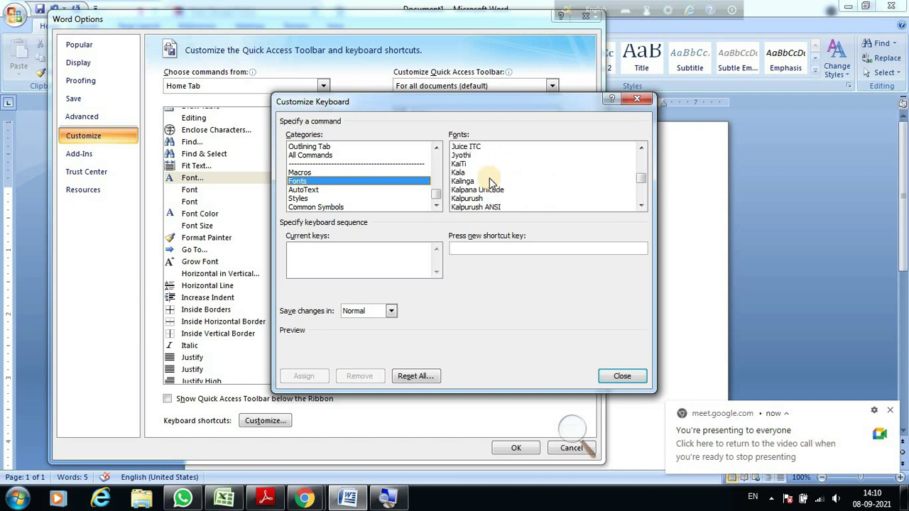
pyautogui.scroll(-2, 488, 182)
pyautogui.scroll(-3, 488, 182)
pyautogui.scroll(-2, 488, 183)
pyautogui.scroll(-2, 487, 186)
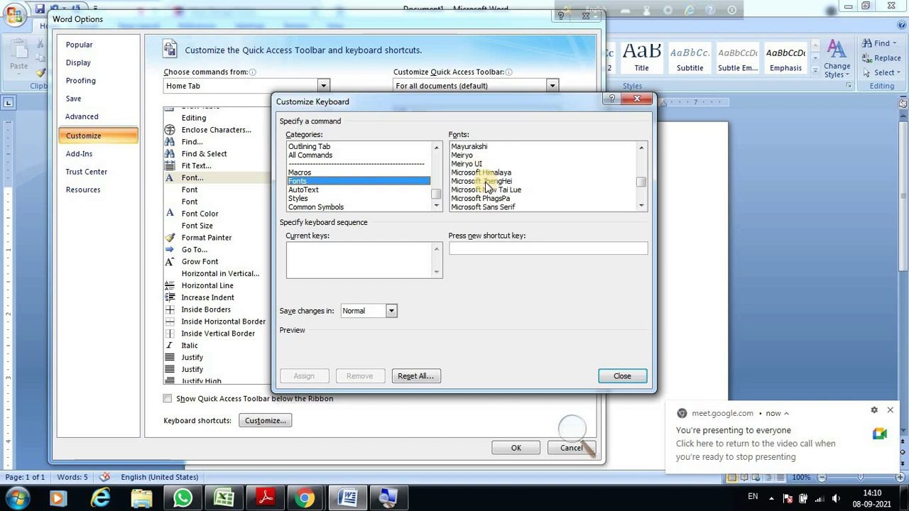
pyautogui.scroll(-2, 487, 186)
pyautogui.scroll(-1, 483, 191)
pyautogui.scroll(-1, 476, 202)
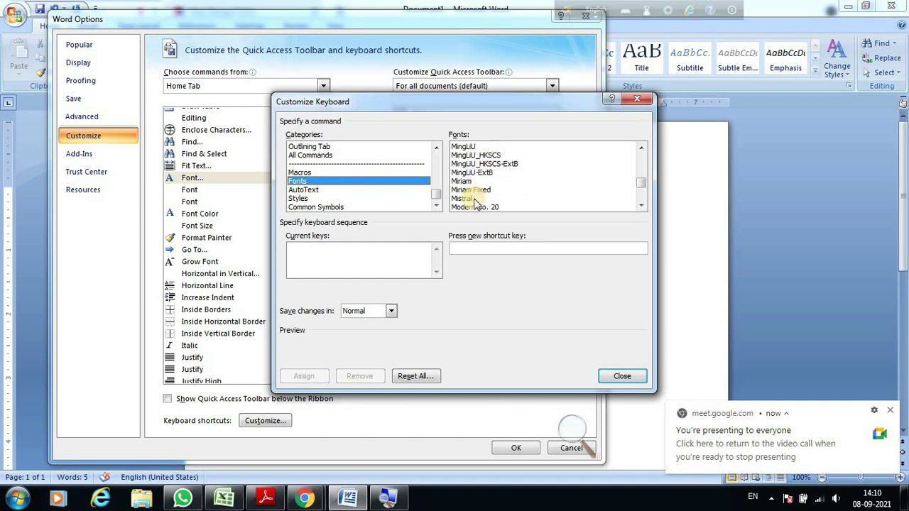
pyautogui.scroll(-1, 479, 195)
pyautogui.scroll(-2, 484, 185)
pyautogui.scroll(1, 489, 173)
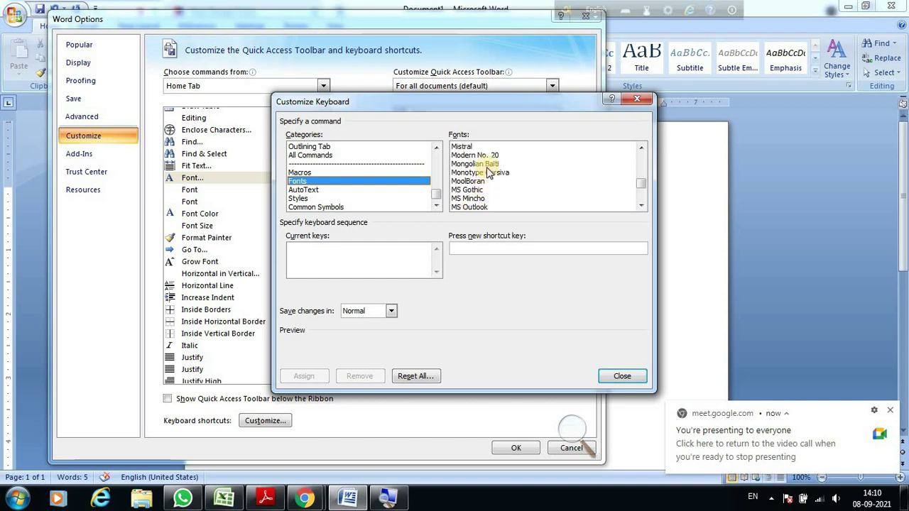
pyautogui.click(594, 173)
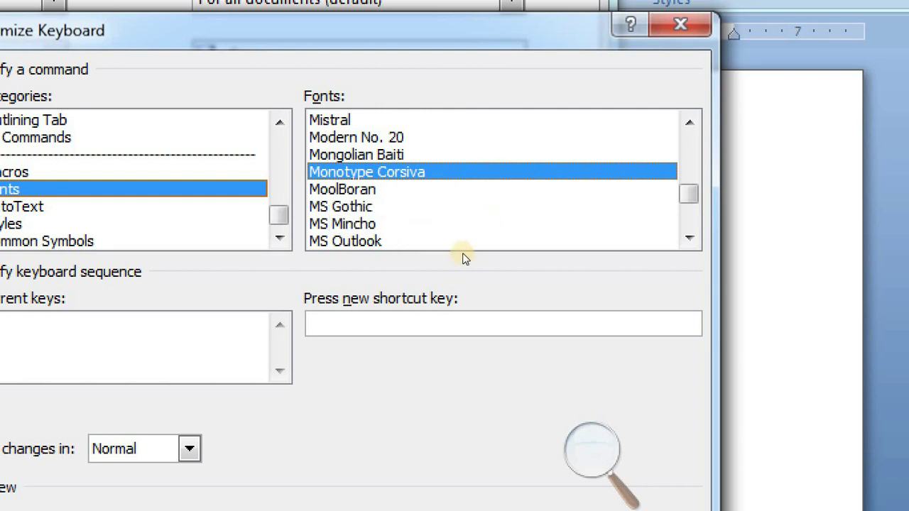
# Assign Alt+M to Monotype Corsiva, then close Customize Keyboard and Word Options
pyautogui.click(473, 324)
pyautogui.hotkey('alt', 'm')
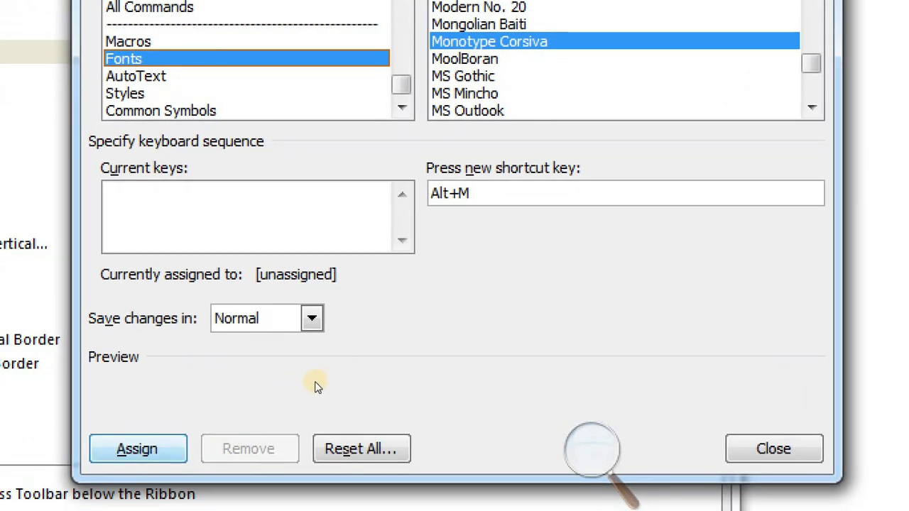
pyautogui.press('Return')
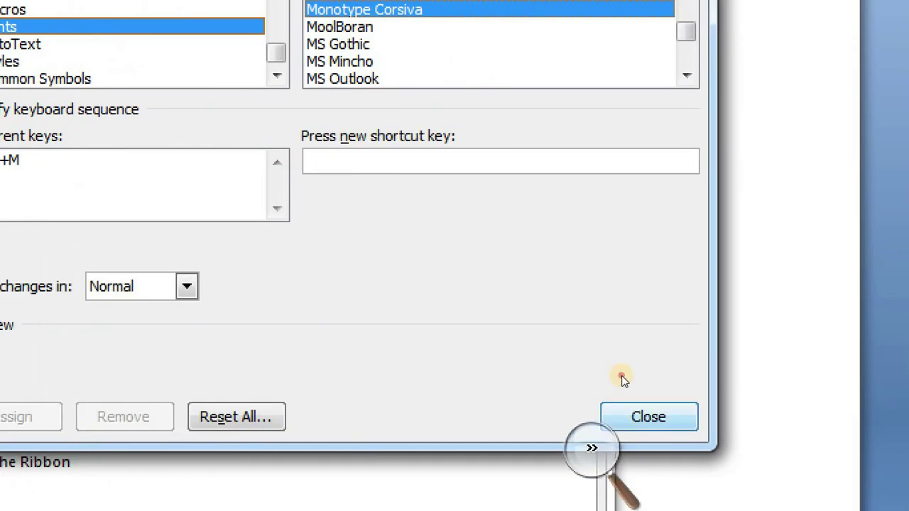
pyautogui.click(643, 417)
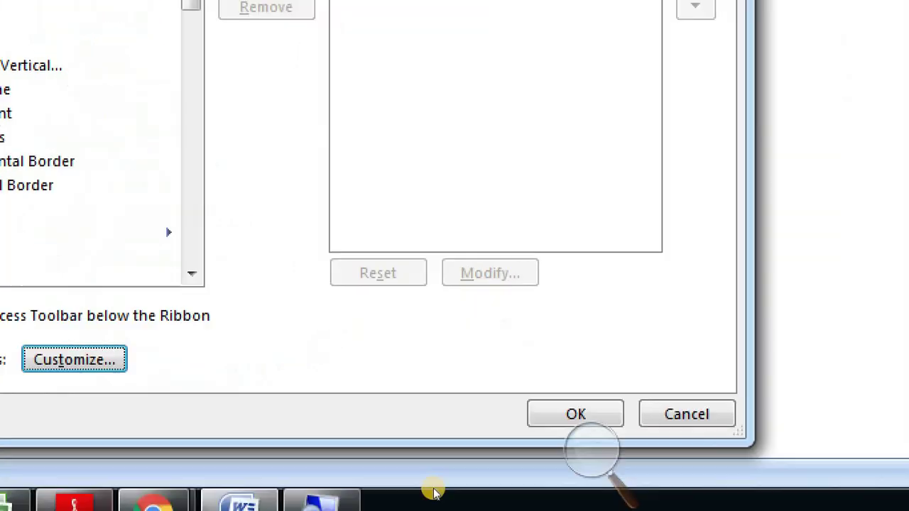
pyautogui.click(726, 505)
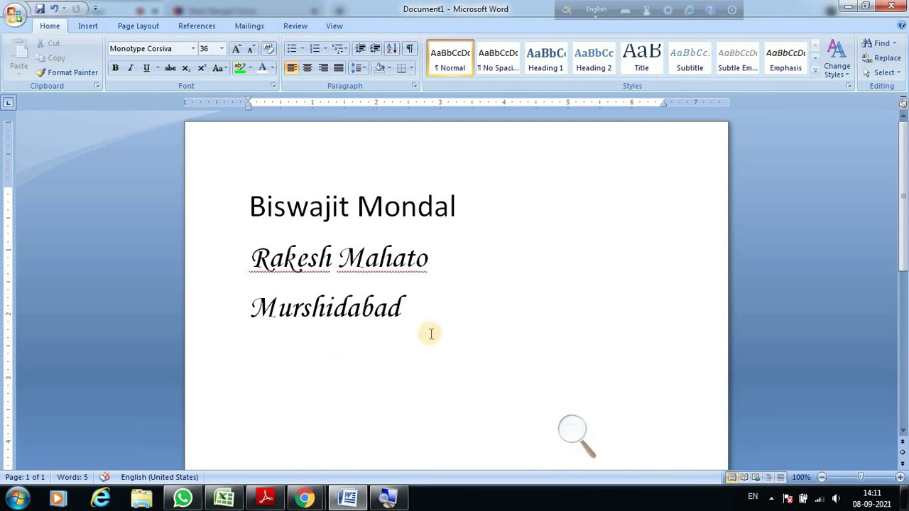
# Below Murshidabad, type 'West Bengal' in Calibri and 'India' in Monotype Corsiva, then start a new line
pyautogui.press('Return')
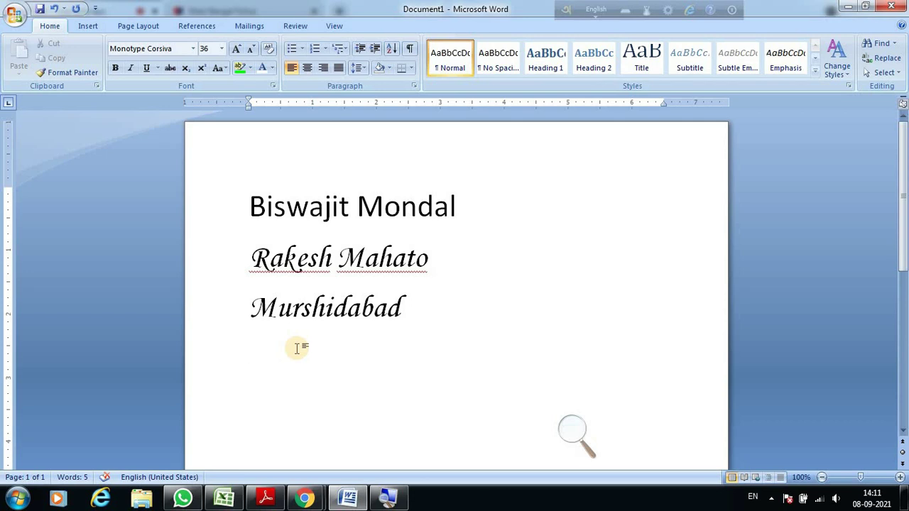
pyautogui.click(297, 348)
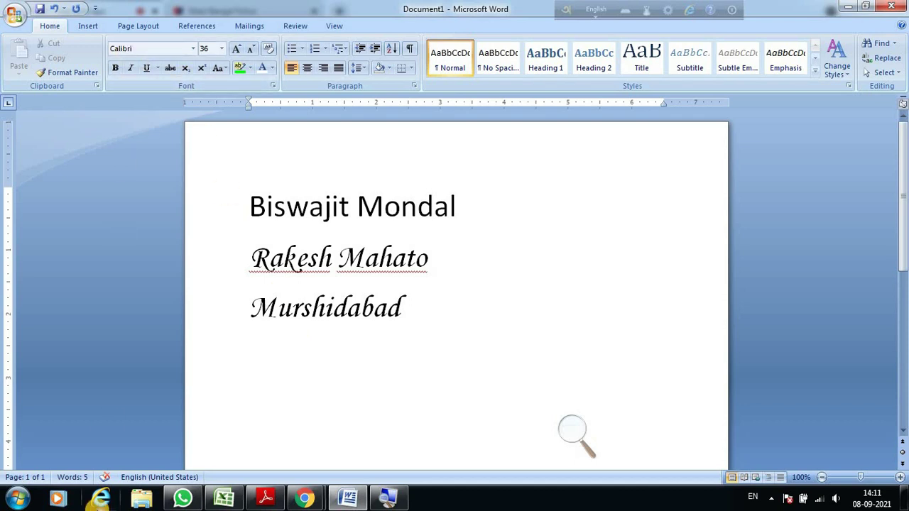
pyautogui.write('West')
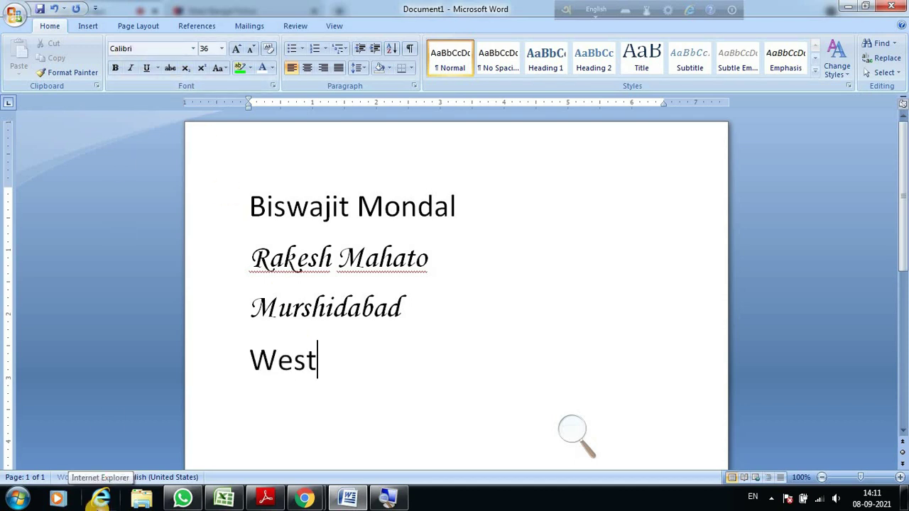
pyautogui.write(' Bengal')
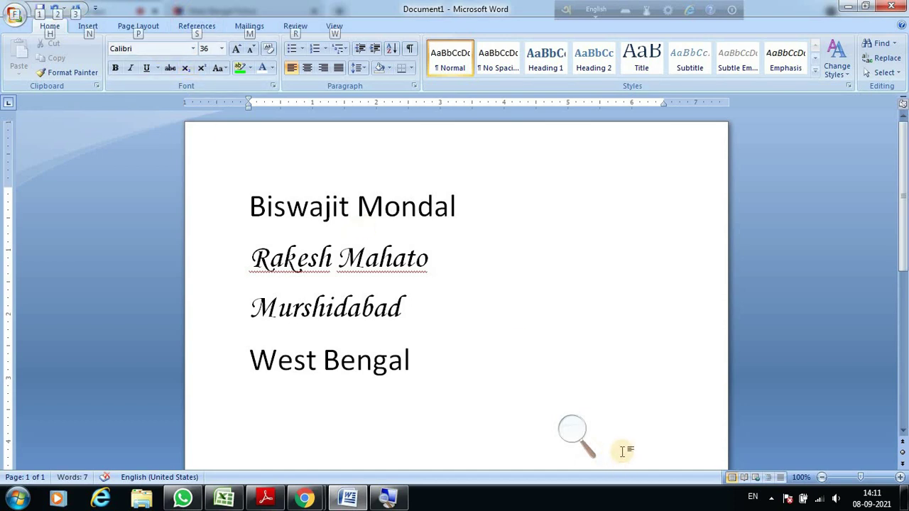
pyautogui.hotkey('ctrl', 'y')
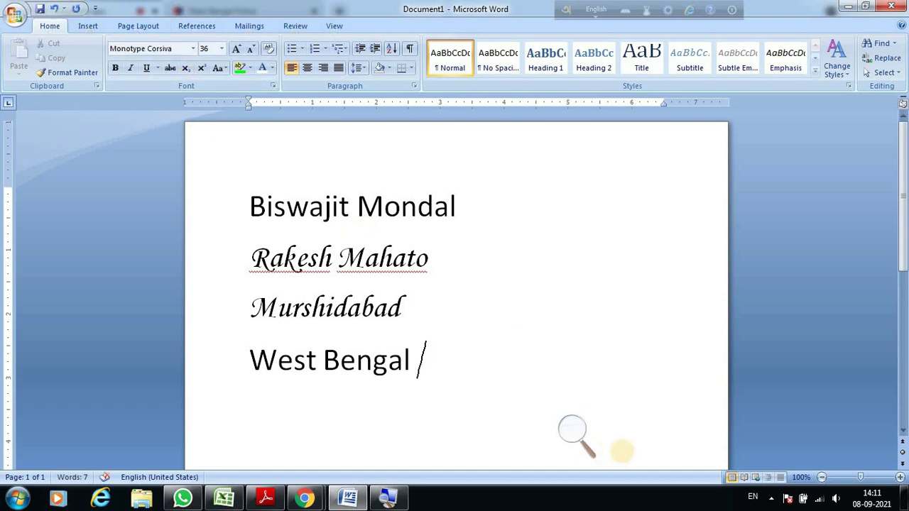
pyautogui.write('India')
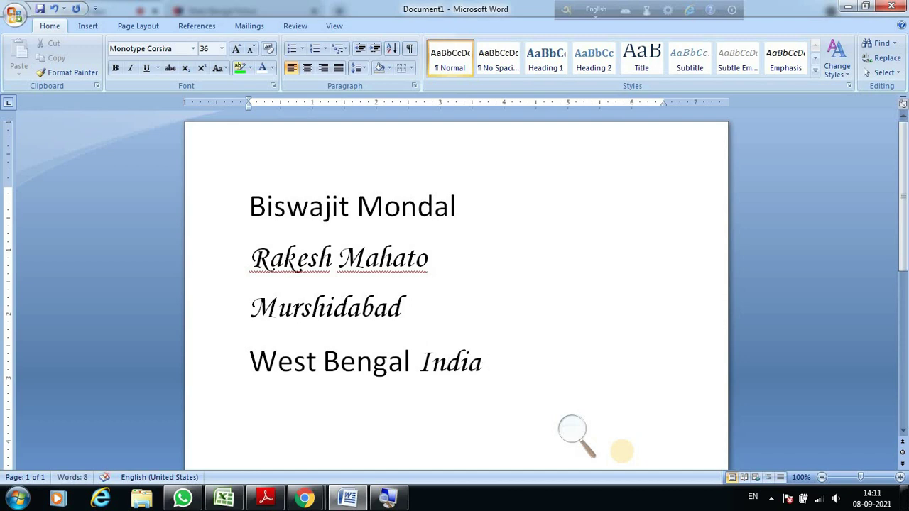
pyautogui.press('Return')
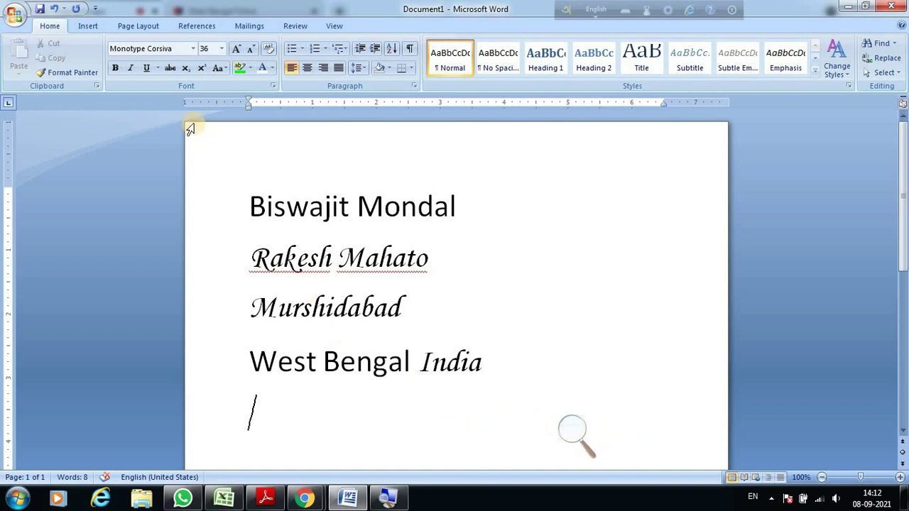
# Open Word Options on its Customize page through the ribbon's Customize Quick Access Toolbar option
pyautogui.rightClick(52, 26)
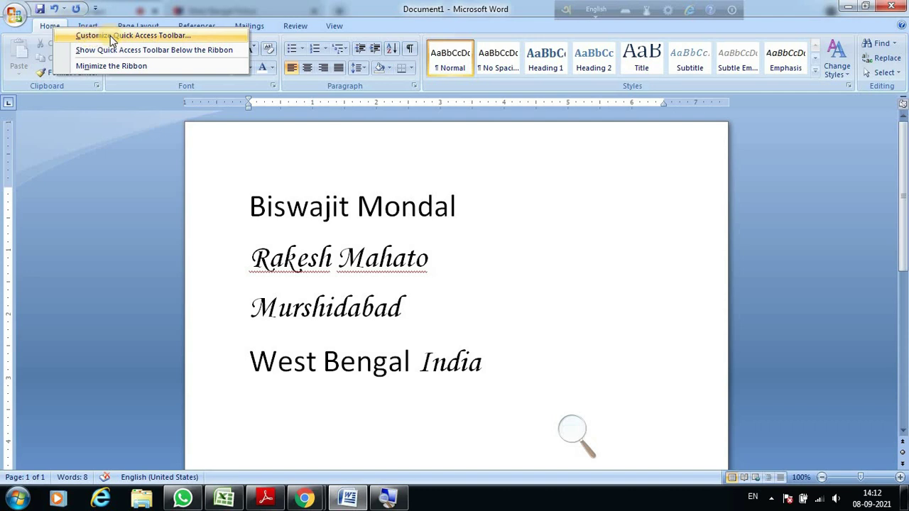
pyautogui.click(161, 40)
pyautogui.click(159, 39)
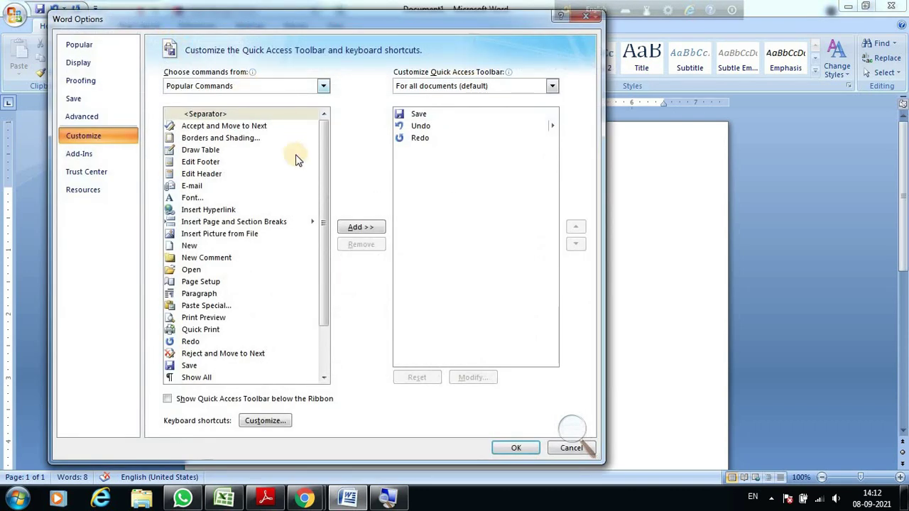
pyautogui.scroll(-2, 315, 185)
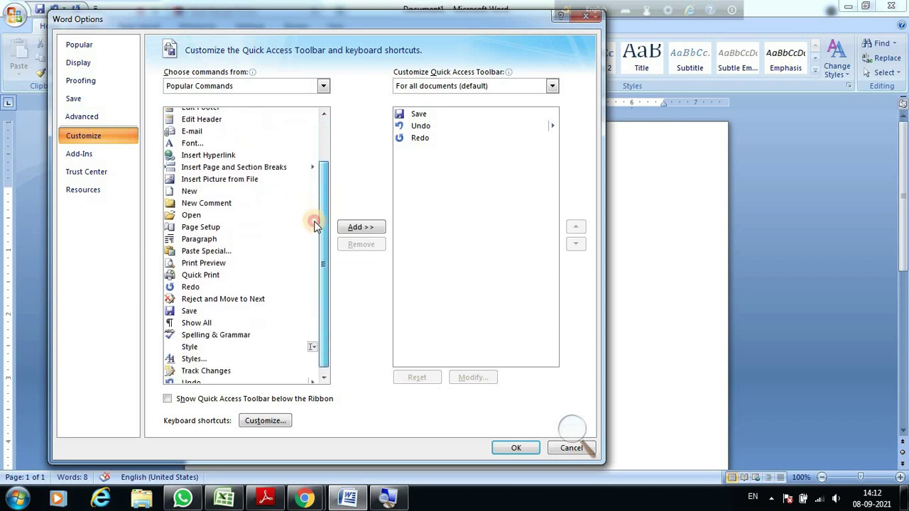
# In Customize Keyboard, pick the Office Menu category and select the FileSave command
pyautogui.click(191, 307)
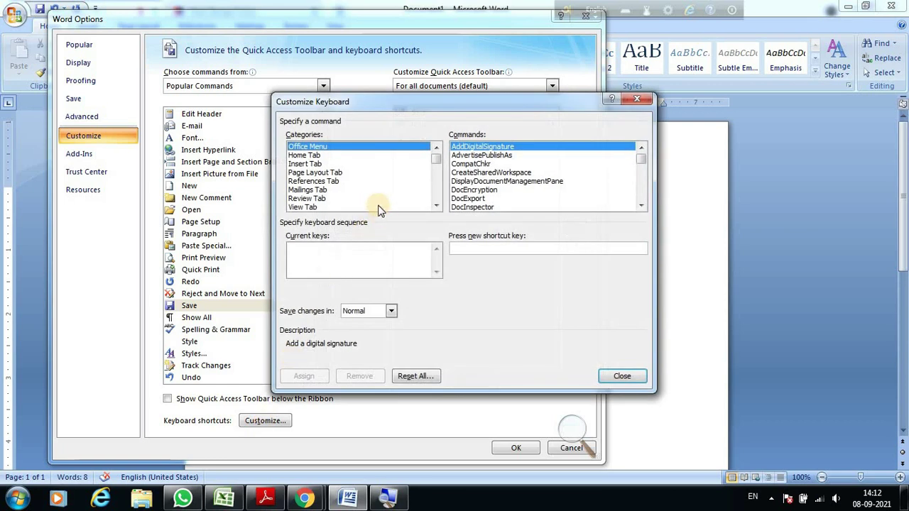
pyautogui.click(304, 155)
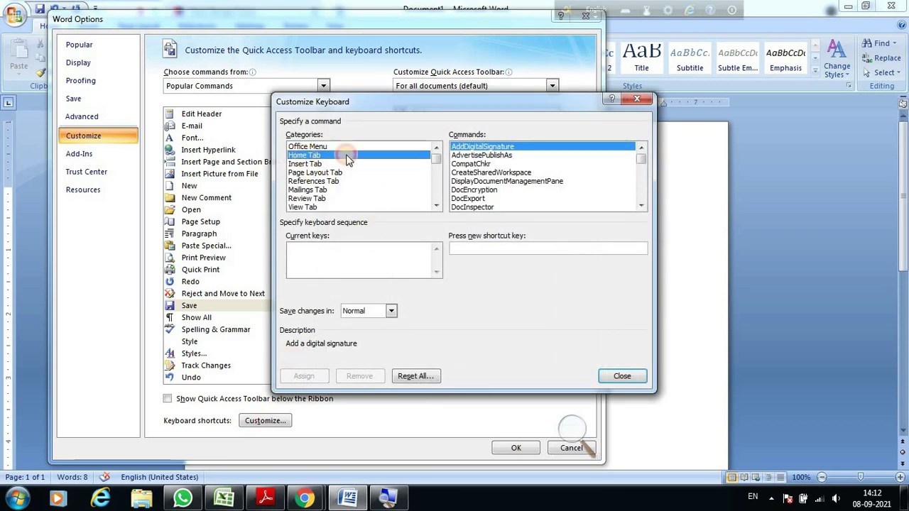
pyautogui.click(472, 172)
pyautogui.click(306, 146)
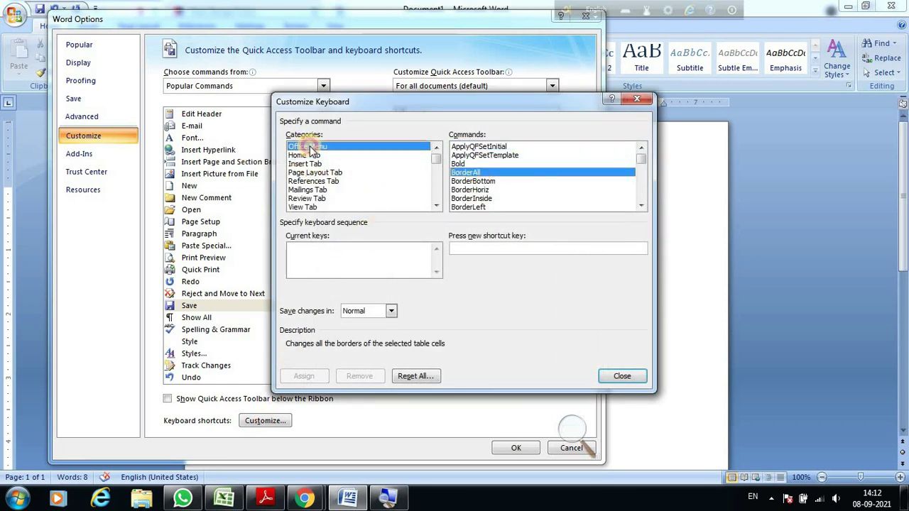
pyautogui.click(489, 172)
pyautogui.scroll(-1, 490, 181)
pyautogui.scroll(-3, 490, 181)
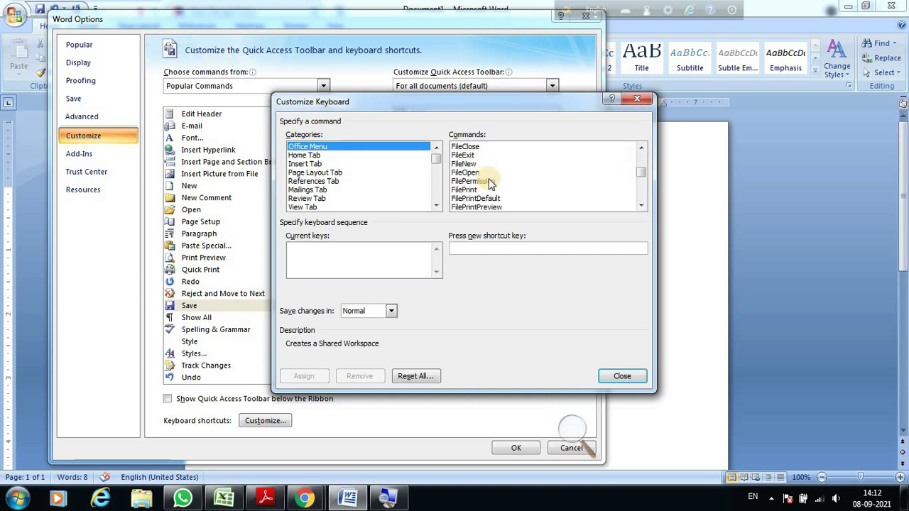
pyautogui.scroll(-2, 487, 178)
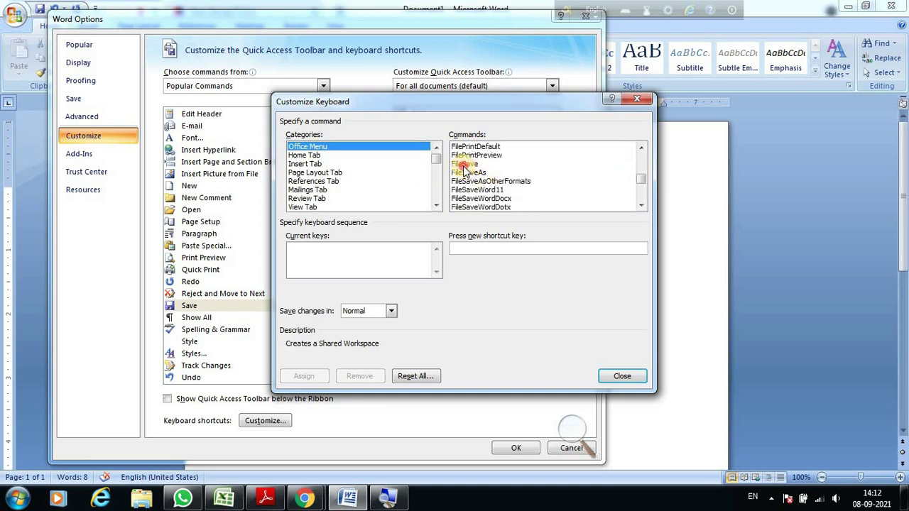
pyautogui.click(463, 165)
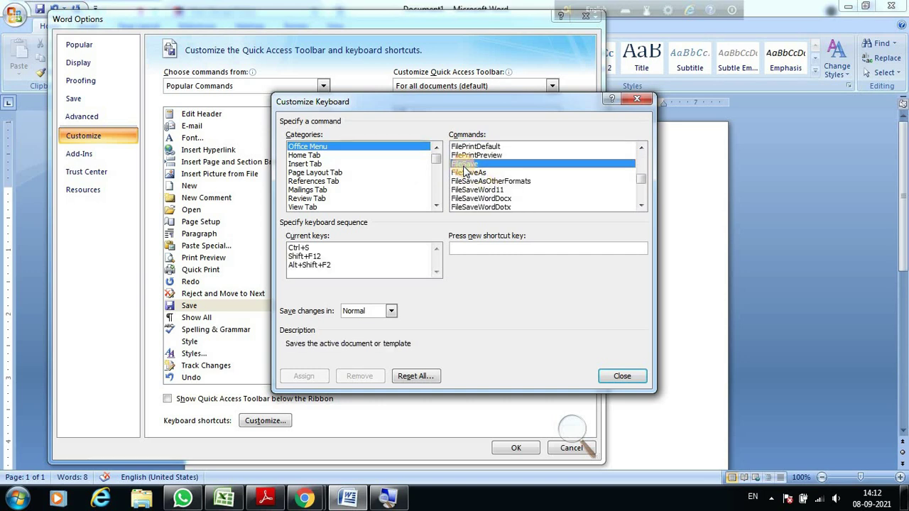
# Review FileSave's three existing shortcut keys in the Current keys list
pyautogui.click(337, 263)
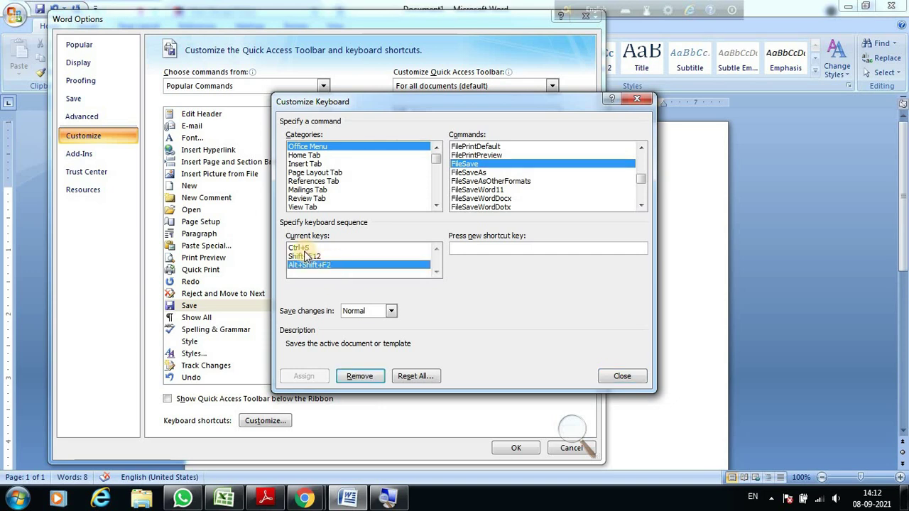
pyautogui.click(323, 248)
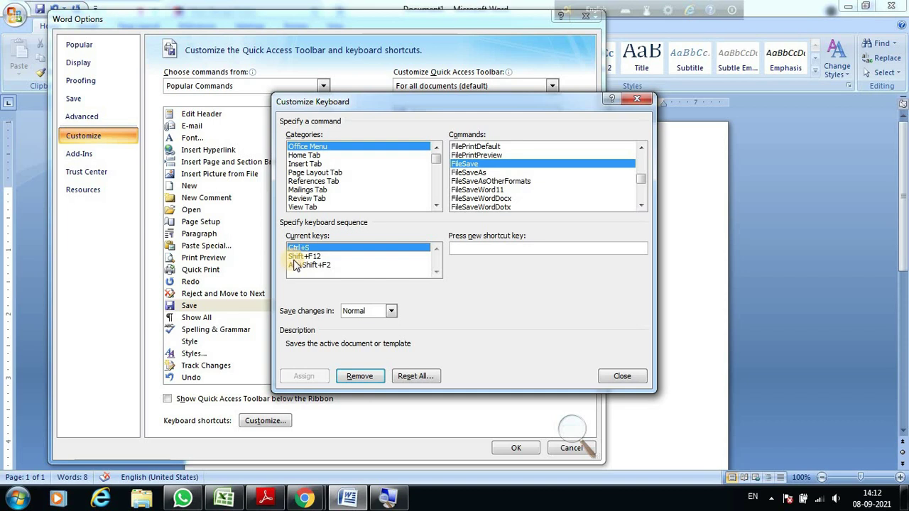
pyautogui.click(342, 258)
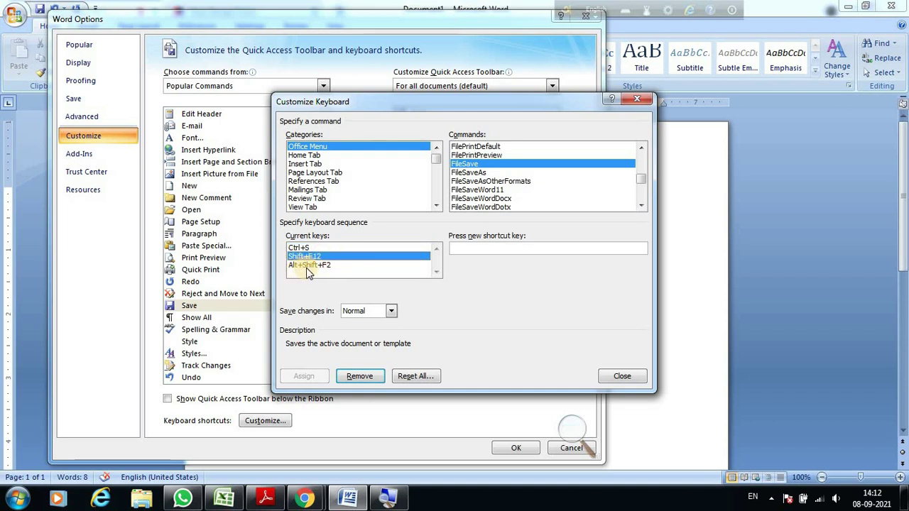
pyautogui.click(339, 264)
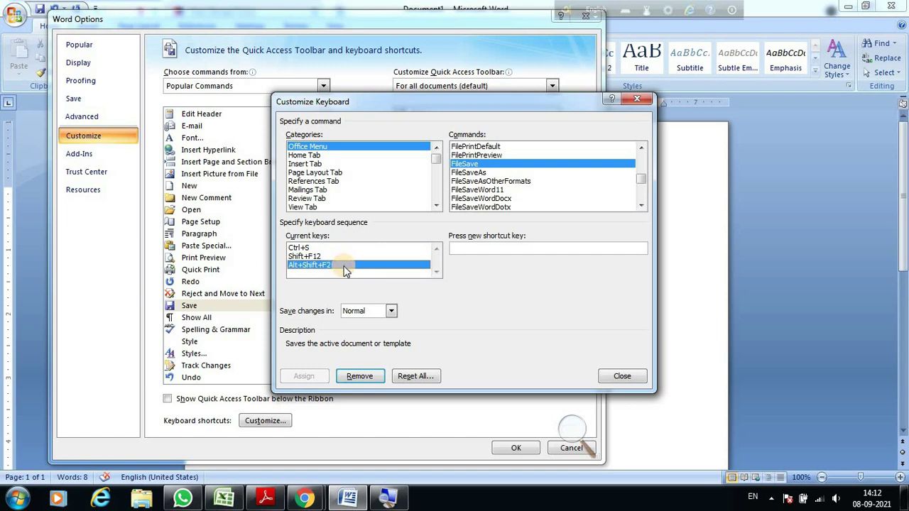
# Assign Ctrl+Shift+D as an extra FileSave shortcut and close Customize Keyboard
pyautogui.click(316, 248)
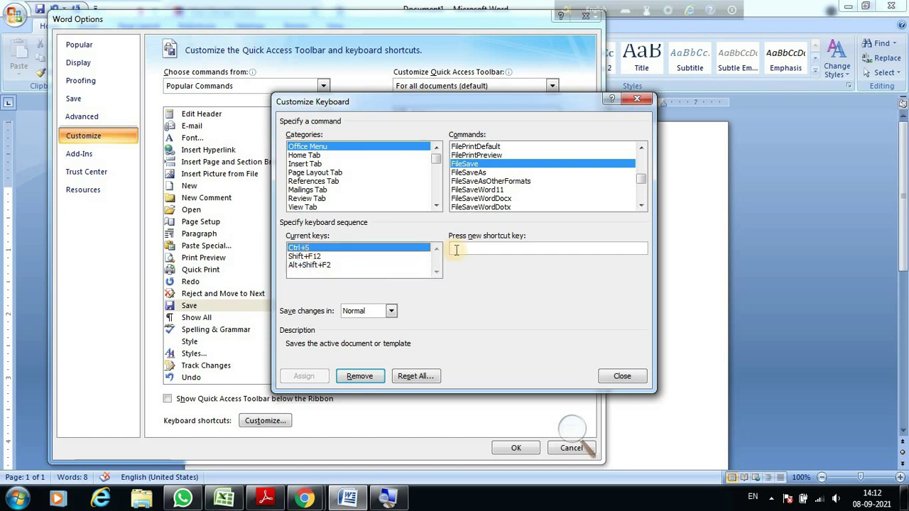
pyautogui.click(466, 248)
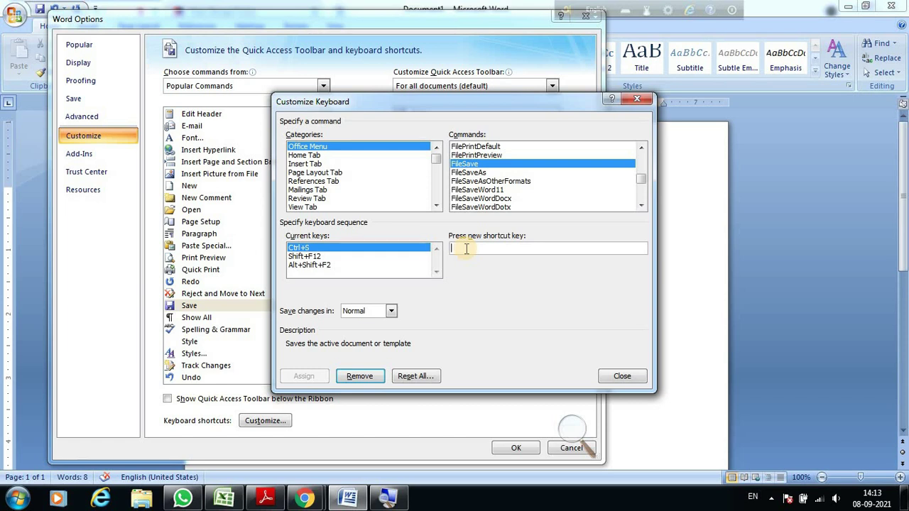
pyautogui.hotkey('ctrl', 'shift', 'd')
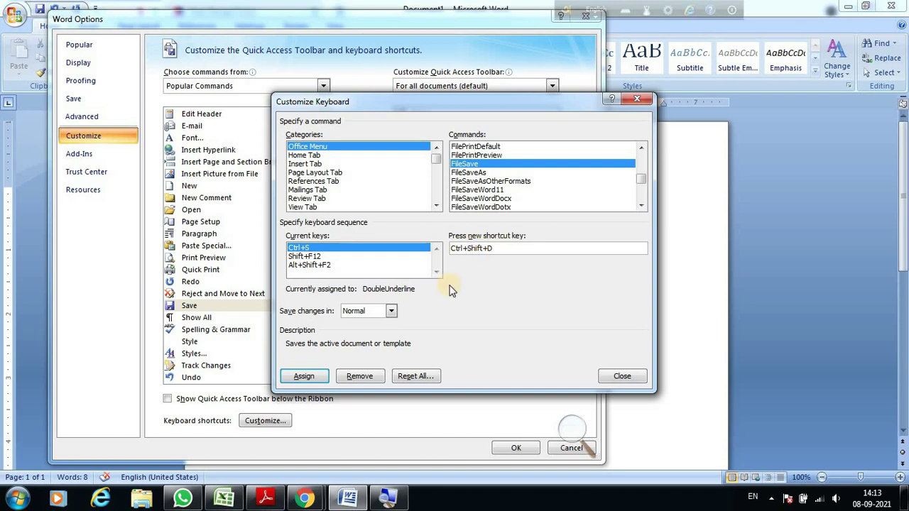
pyautogui.click(302, 374)
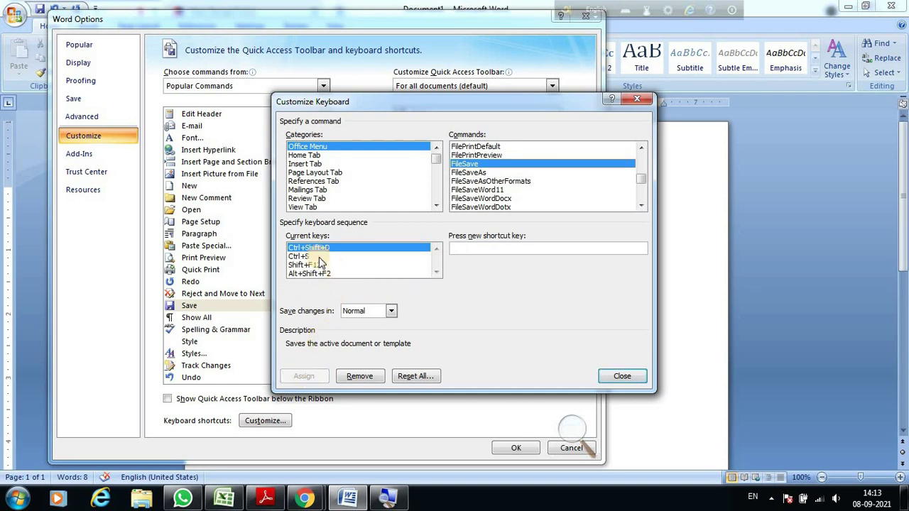
pyautogui.click(620, 376)
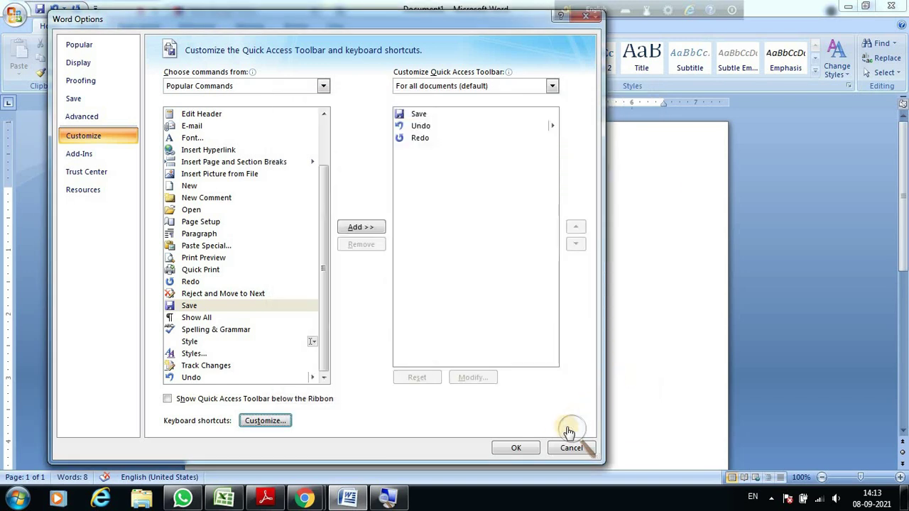
# Confirm Word Options with OK, then bring up Save As with F12 and close it without saving
pyautogui.click(524, 447)
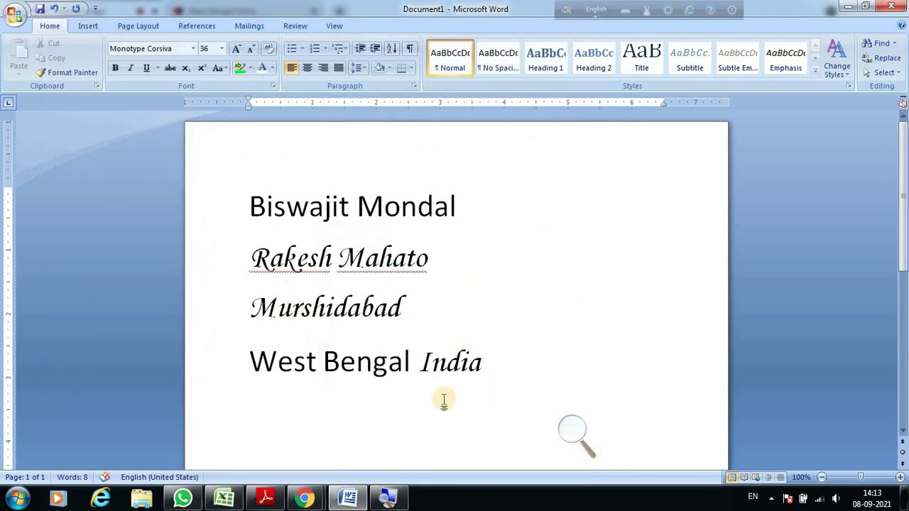
pyautogui.press('F12')
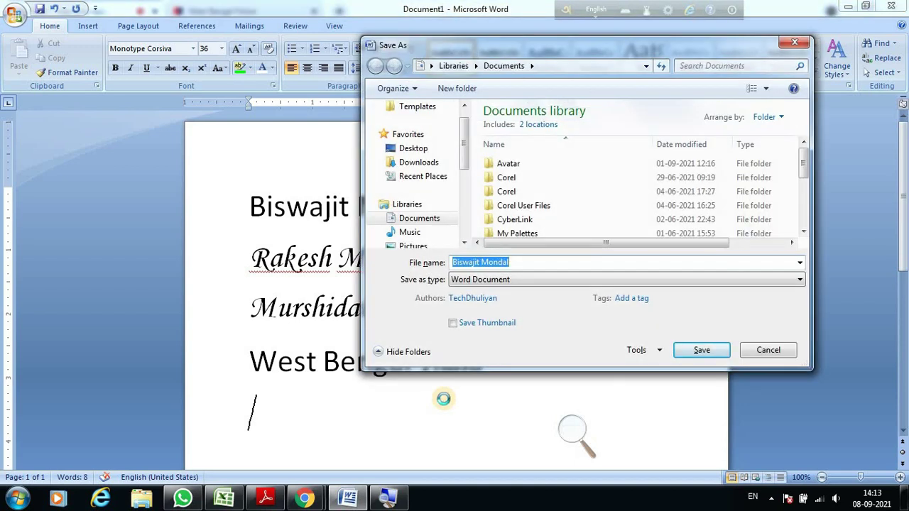
pyautogui.click(794, 42)
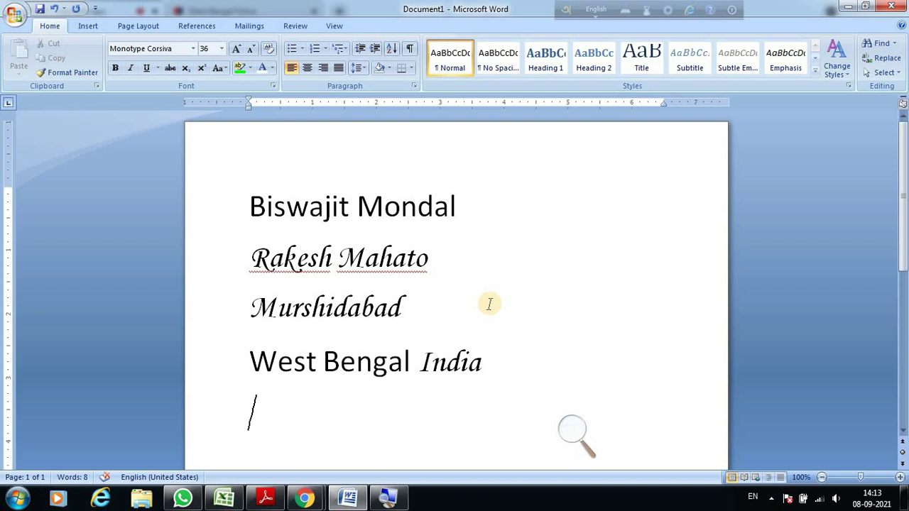
pyautogui.click(221, 48)
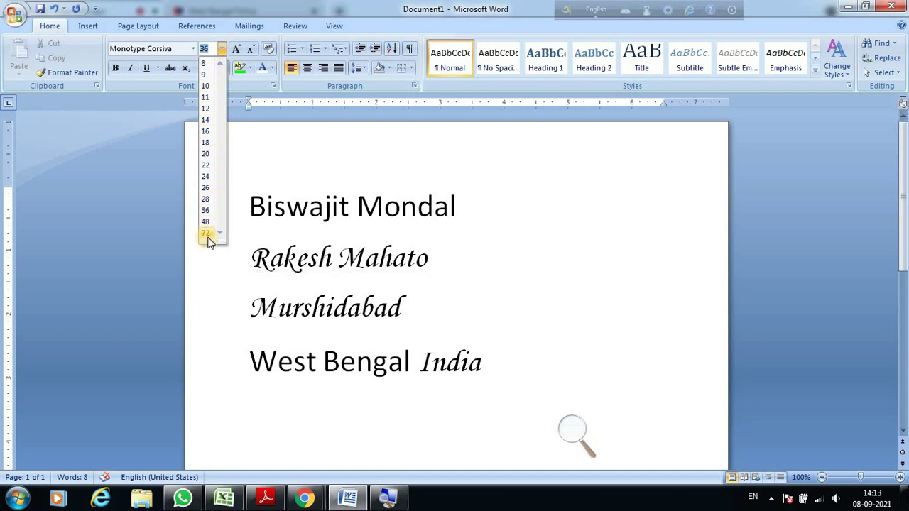
pyautogui.click(338, 431)
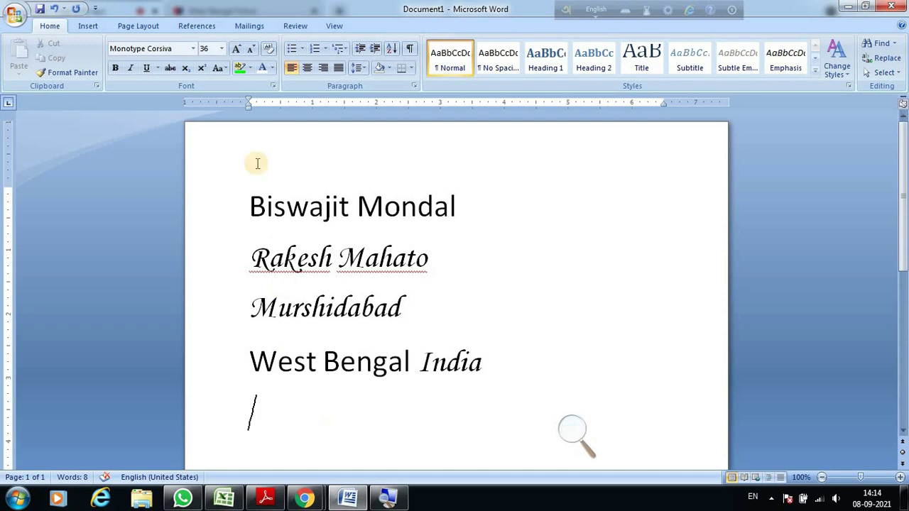
pyautogui.click(224, 46)
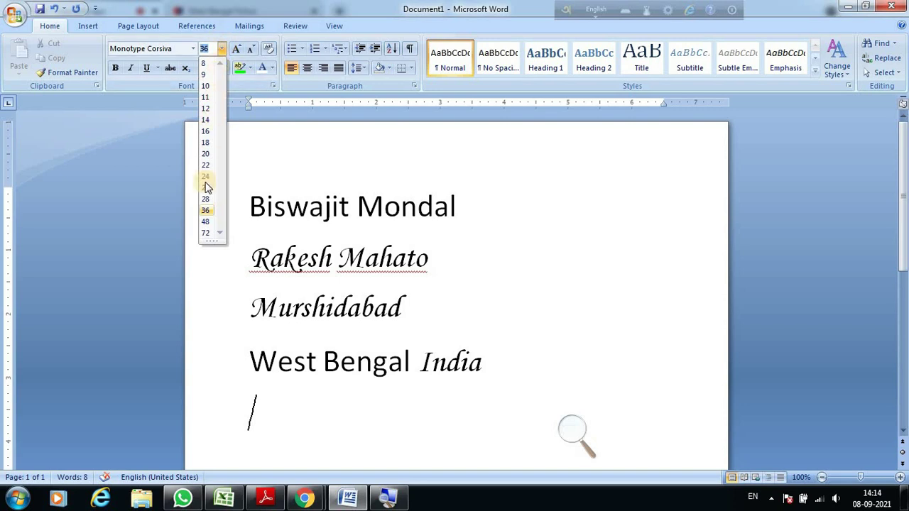
pyautogui.scroll(-4, 296, 430)
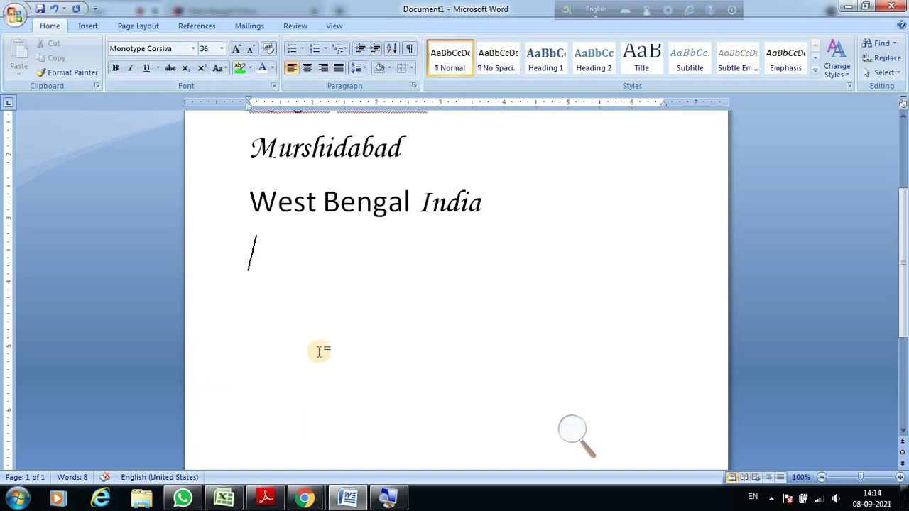
pyautogui.moveTo(304, 497)
pyautogui.click(252, 426)
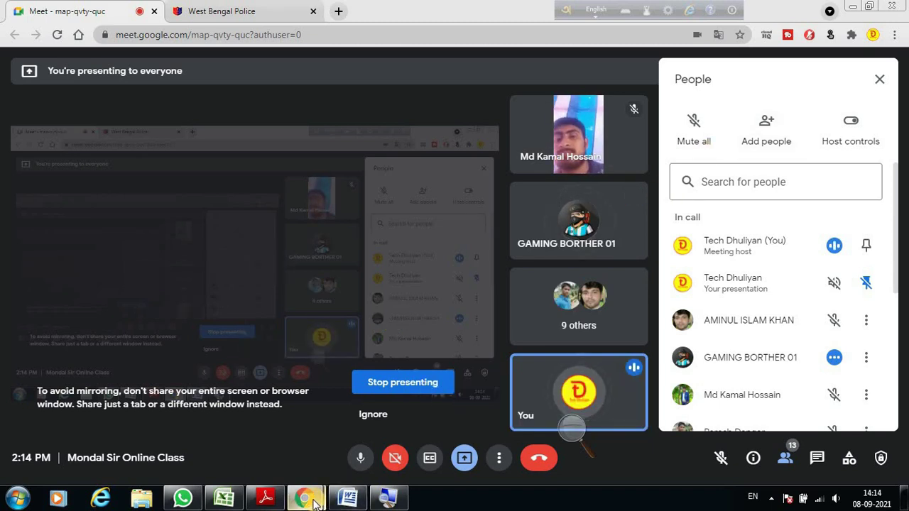
pyautogui.click(348, 498)
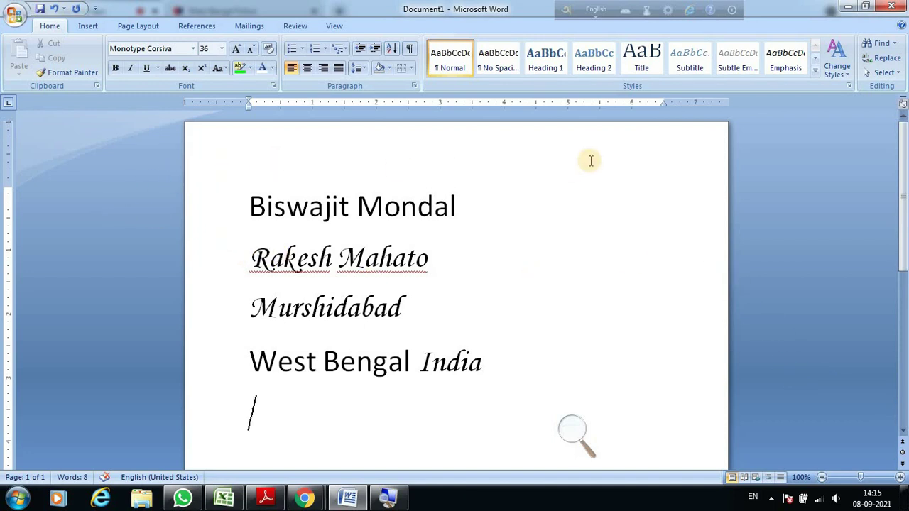
# Enter =rand() below 'West Bengal India' to generate three sample paragraphs
pyautogui.scroll(-2, 635, 358)
pyautogui.scroll(-3, 630, 383)
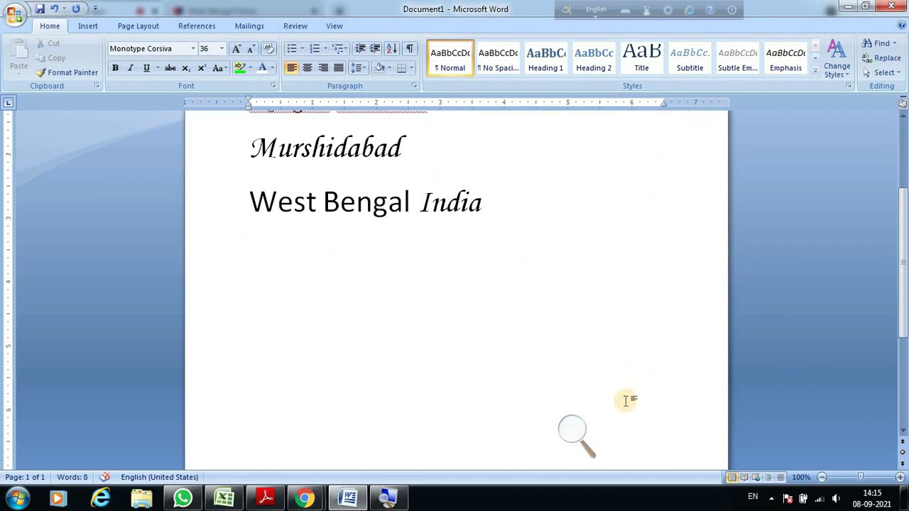
pyautogui.scroll(-1, 441, 416)
pyautogui.scroll(-3, 324, 404)
pyautogui.scroll(4, 290, 343)
pyautogui.scroll(3, 252, 242)
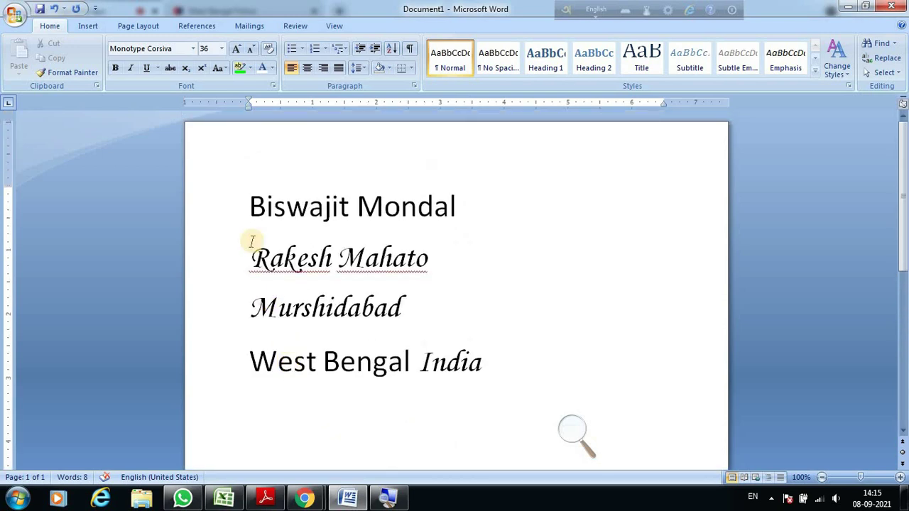
pyautogui.scroll(-2, 519, 302)
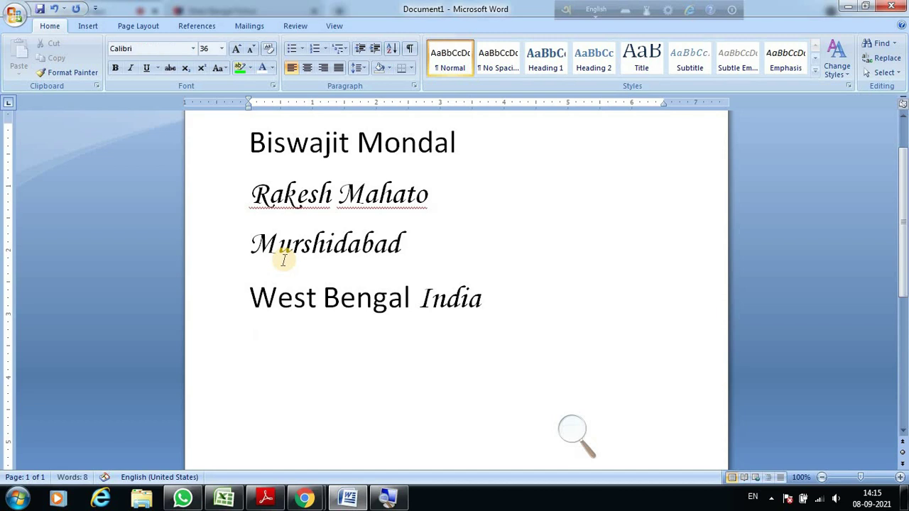
pyautogui.write('=rand()')
pyautogui.press('Return')
# Insert a page break after the sample text to begin a blank second page
pyautogui.scroll(-5, 465, 327)
pyautogui.scroll(-1, 465, 330)
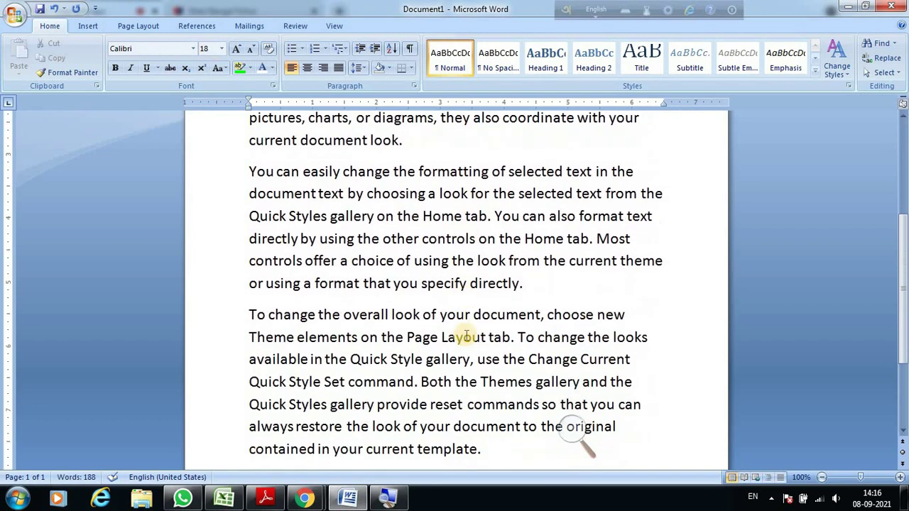
pyautogui.scroll(-2, 463, 334)
pyautogui.scroll(1, 463, 334)
pyautogui.scroll(2, 463, 334)
pyautogui.scroll(3, 467, 334)
pyautogui.click(482, 341)
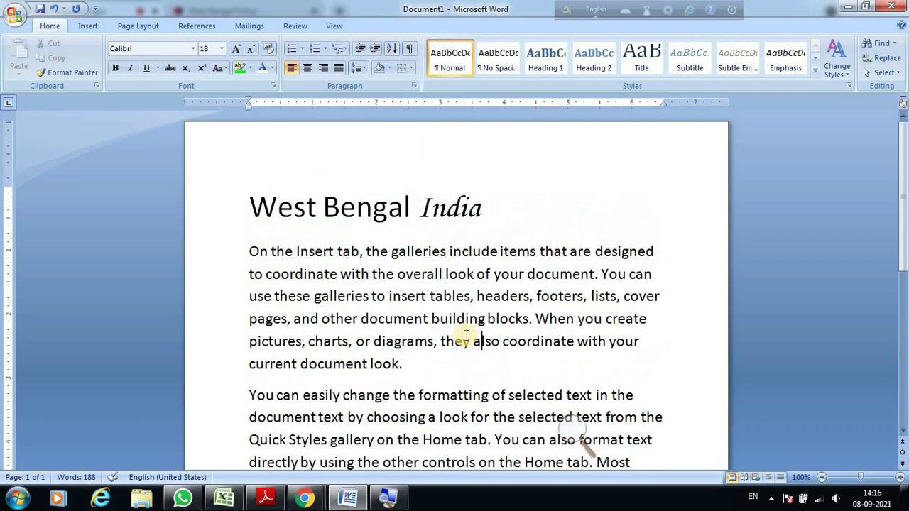
pyautogui.scroll(-4, 621, 300)
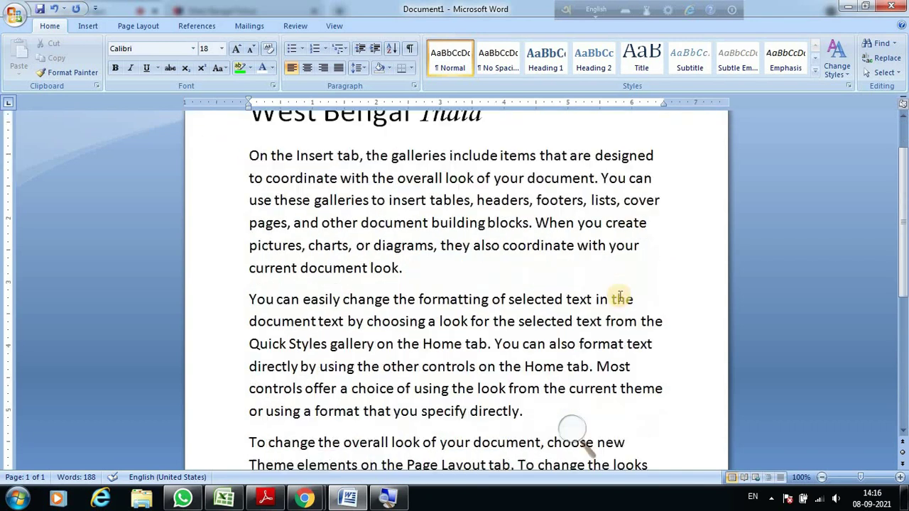
pyautogui.scroll(-4, 620, 300)
pyautogui.click(519, 343)
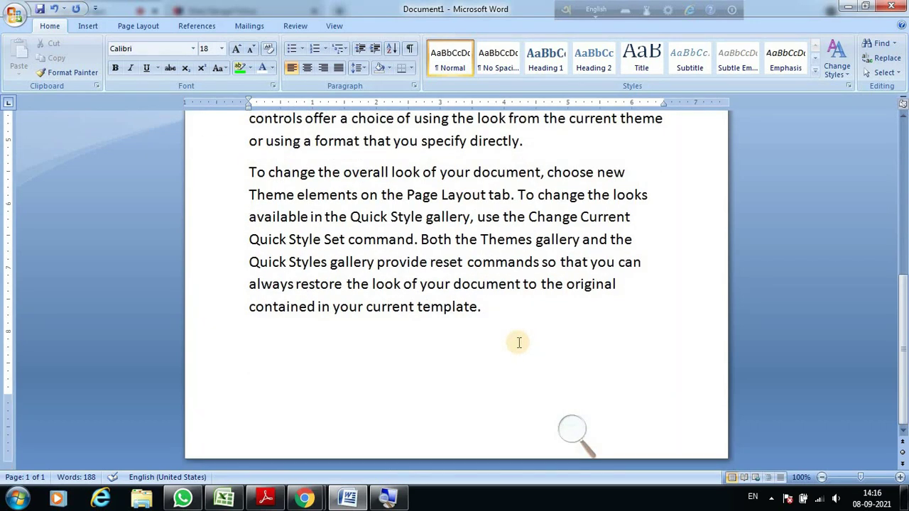
pyautogui.hotkey('ctrl', 'Return')
# Open the More Symbols dialog and switch its font to Wingdings 3
pyautogui.scroll(-3, 518, 343)
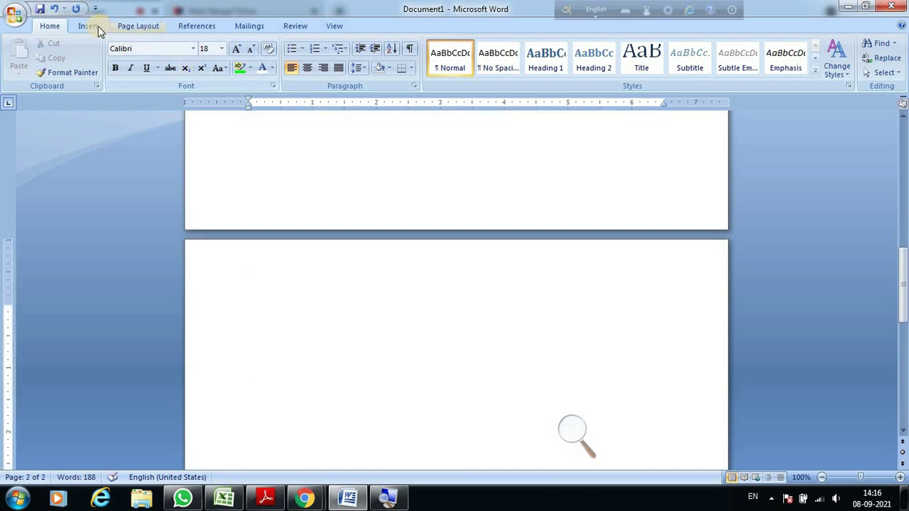
pyautogui.click(88, 26)
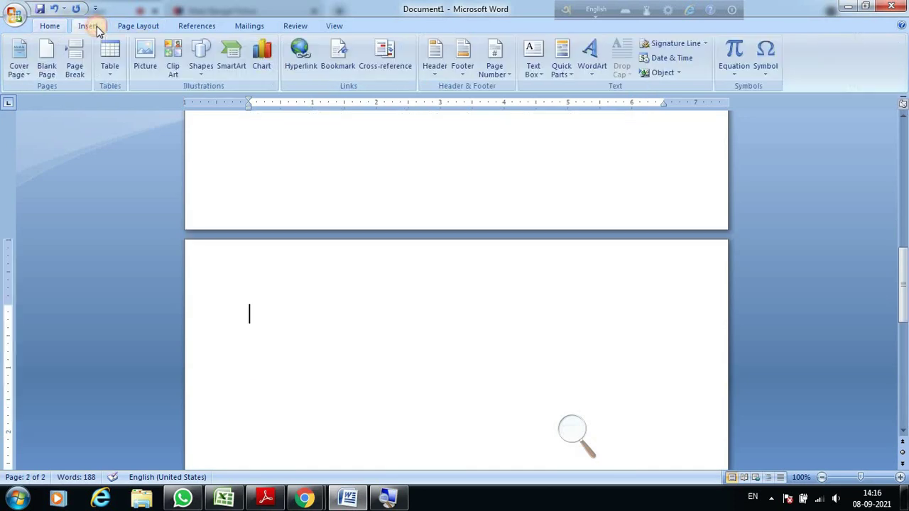
pyautogui.click(771, 80)
pyautogui.click(795, 171)
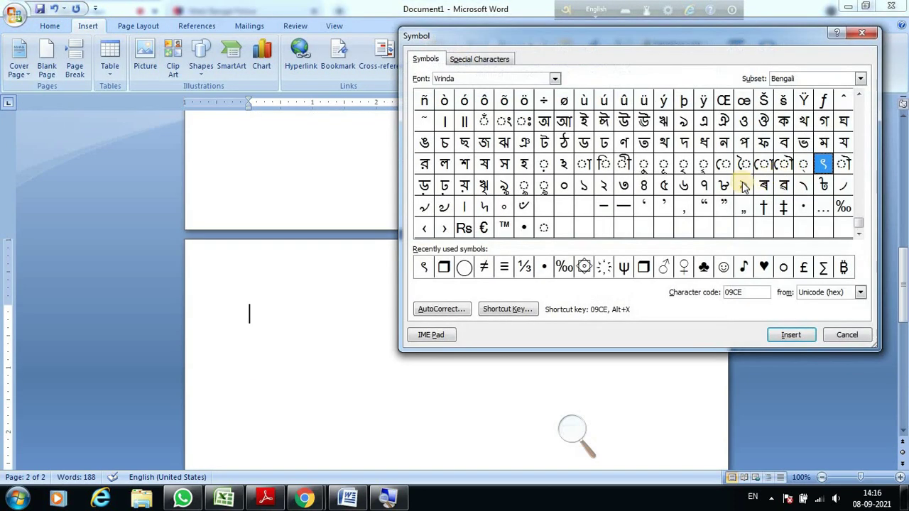
pyautogui.click(555, 79)
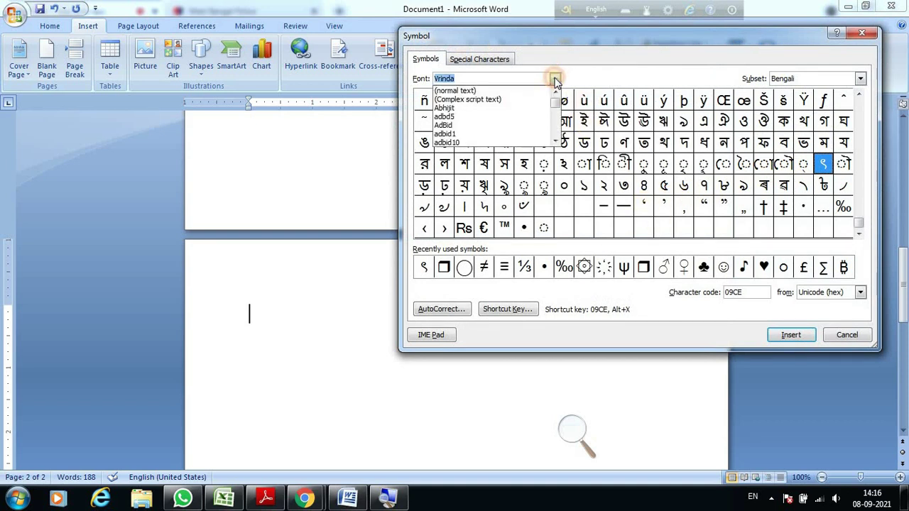
pyautogui.moveTo(555, 103); pyautogui.dragTo(555, 139)
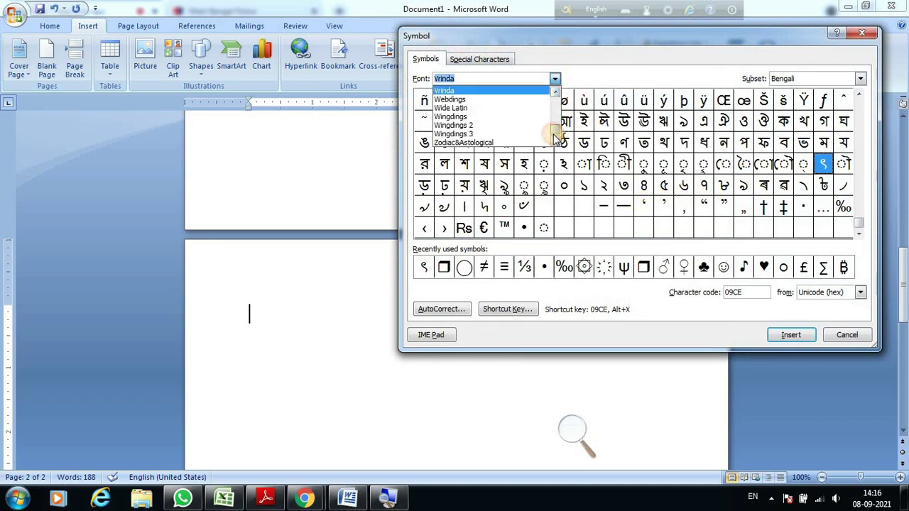
pyautogui.click(463, 134)
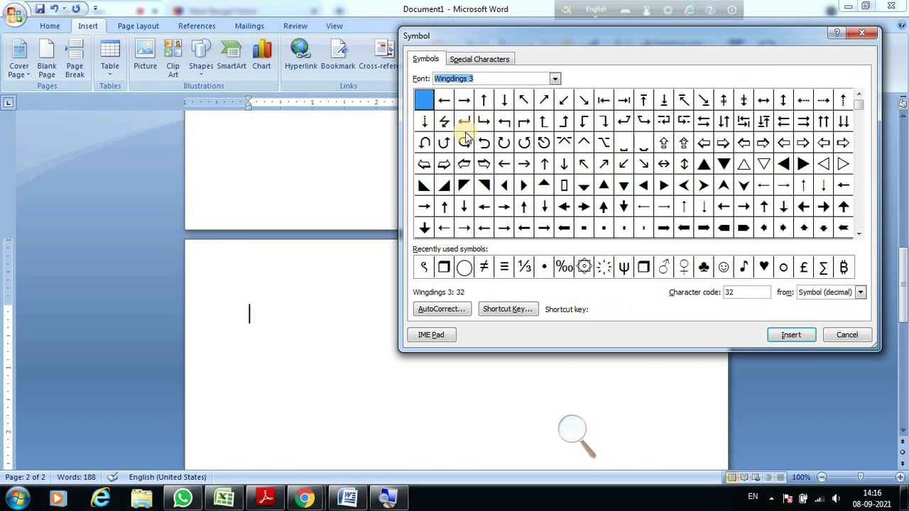
# Select the down arrow, view its assigned shortcut key, then close without inserting
pyautogui.click(504, 103)
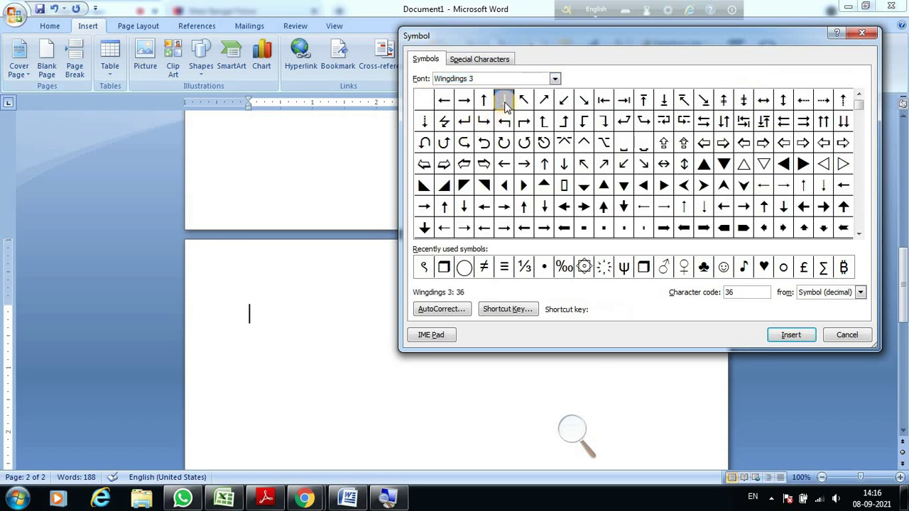
pyautogui.click(508, 309)
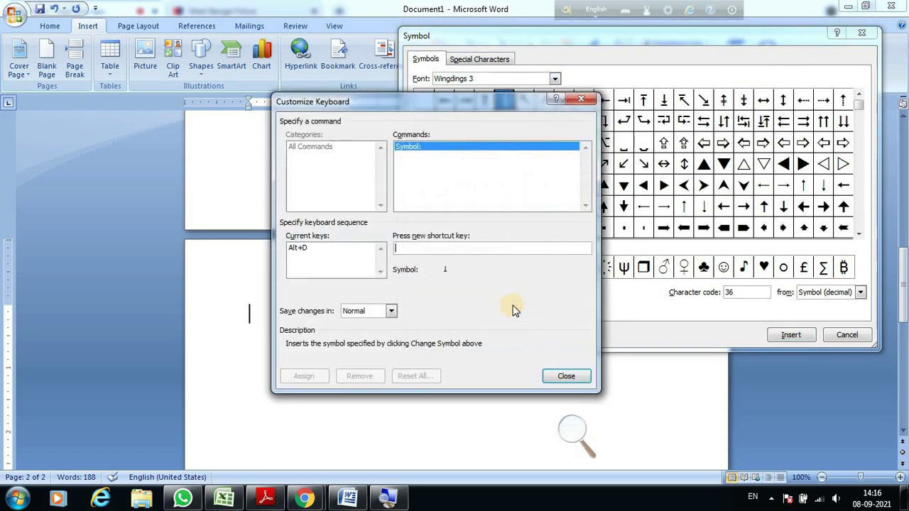
pyautogui.click(295, 248)
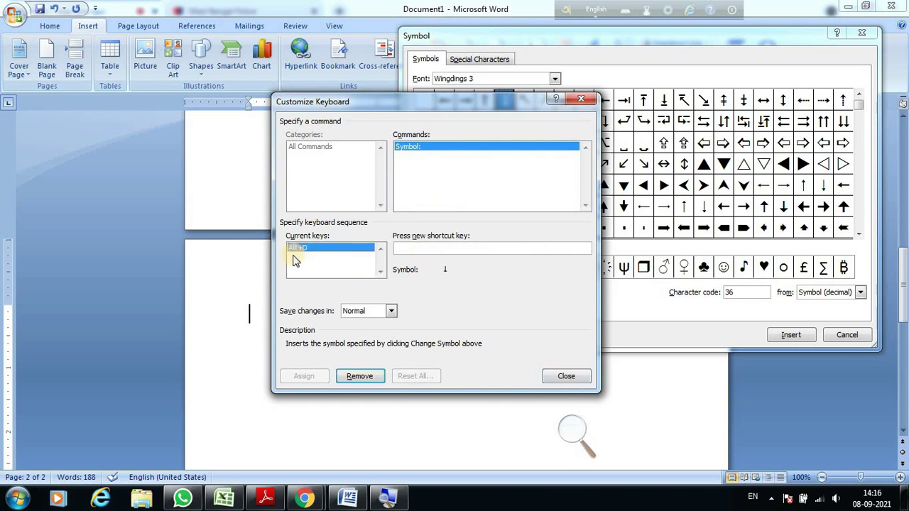
pyautogui.click(572, 375)
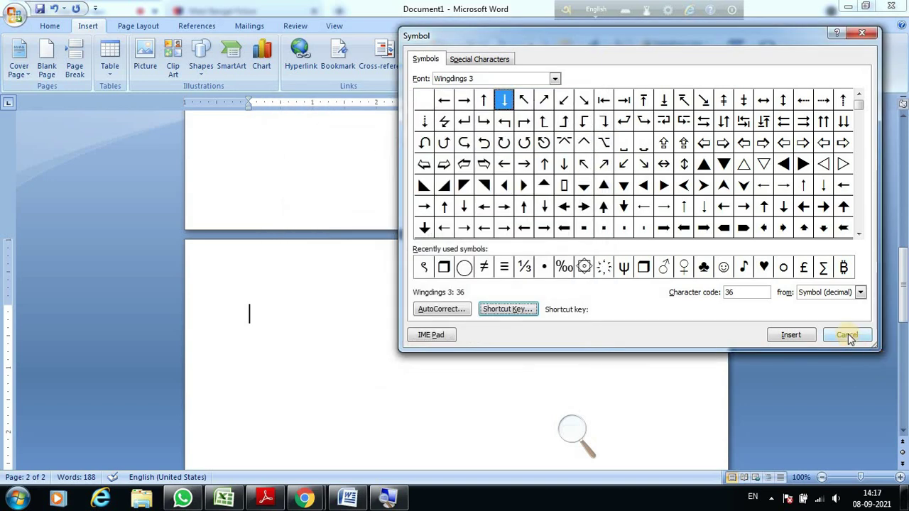
pyautogui.click(849, 338)
pyautogui.scroll(-3, 390, 333)
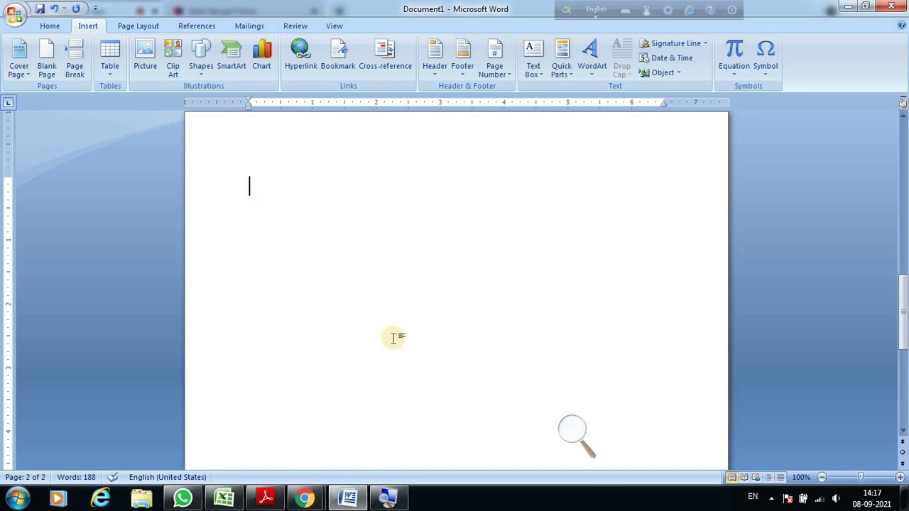
# Type 'Page' at the top of the second page and adjust its font size
pyautogui.write('H')
pyautogui.press('BackSpace')
pyautogui.write('Page')
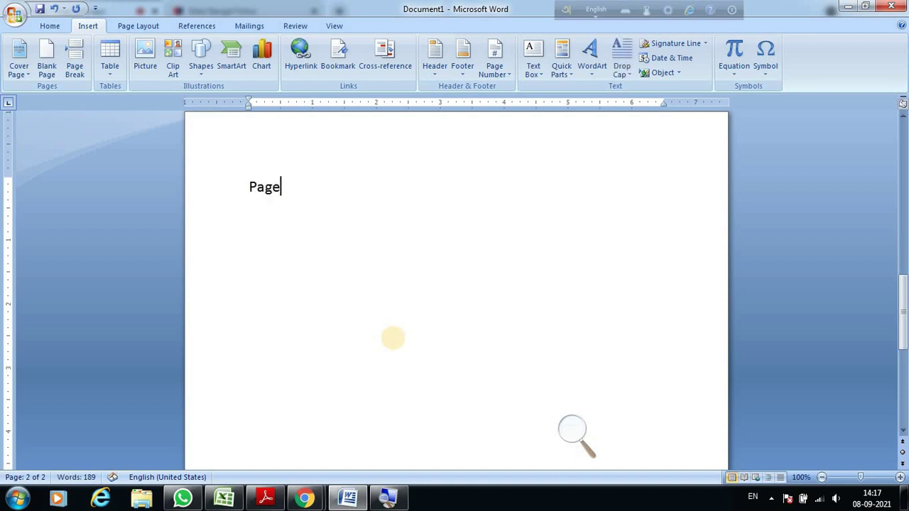
pyautogui.hotkey('ctrl', 'a')
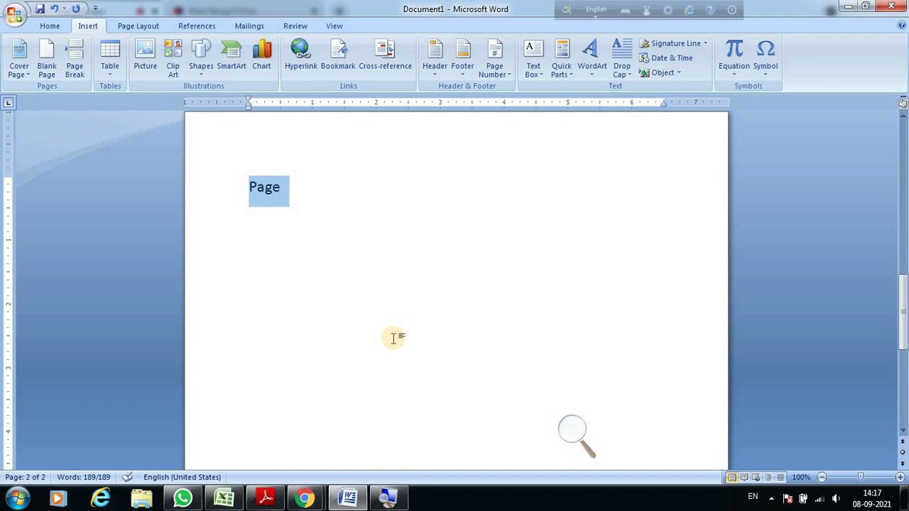
pyautogui.moveTo(237, 187); pyautogui.dragTo(442, 182)
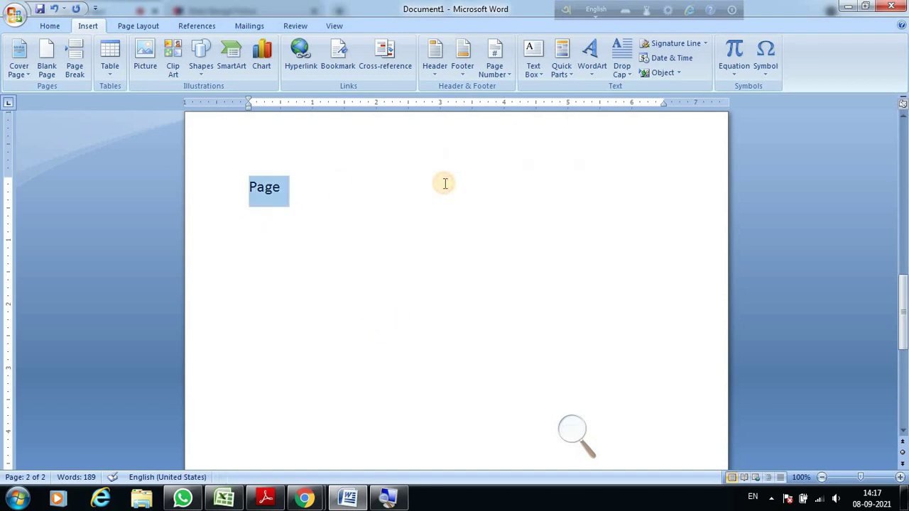
pyautogui.hotkey('ctrl', 'shift', '.')
pyautogui.hotkey('ctrl', 'shift', '.')
pyautogui.hotkey('ctrl', 'shift', '.')
pyautogui.hotkey('ctrl', 'shift', '.')
pyautogui.hotkey('ctrl', 'shift', '.')
pyautogui.hotkey('ctrl', 'shift', '.')
pyautogui.hotkey('ctrl', 'shift', '.')
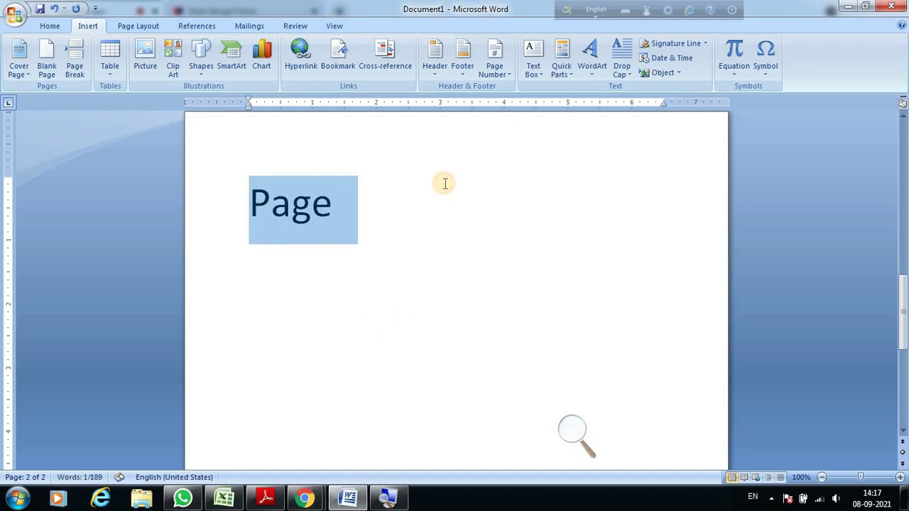
pyautogui.hotkey('ctrl', 'shift', ',')
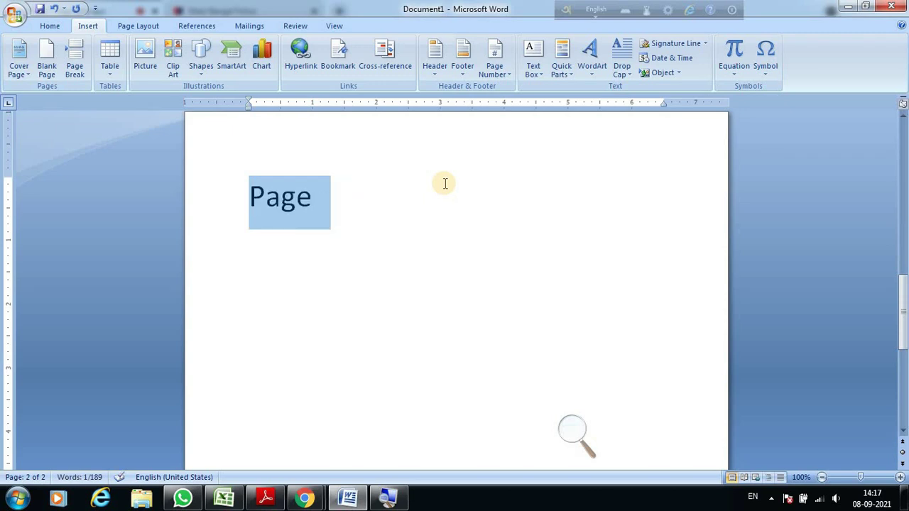
pyautogui.click(431, 203)
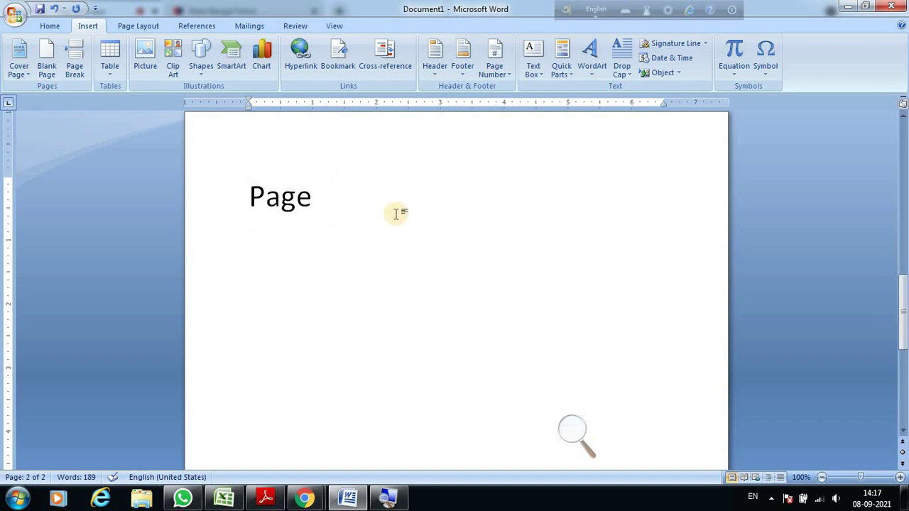
# Centre 'Page' with Ctrl+E, bold and underline it, then move to the line below
pyautogui.hotkey('ctrl', 'e')
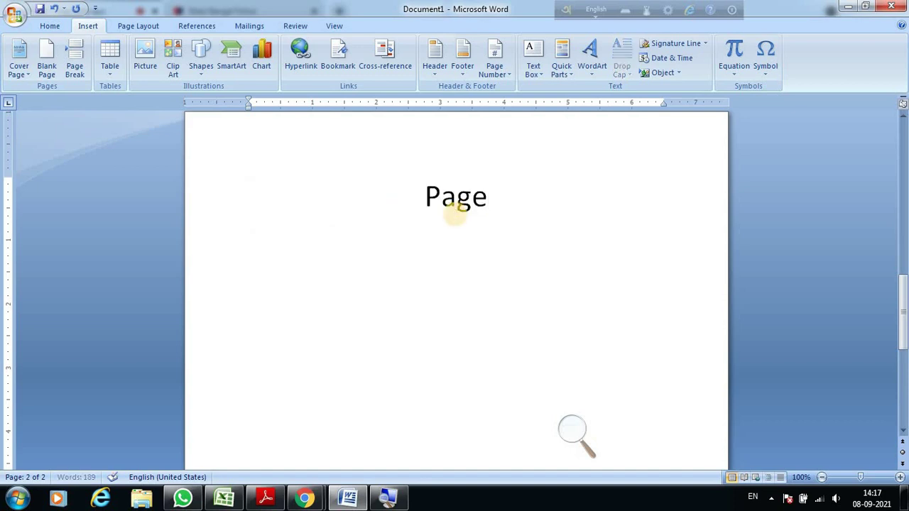
pyautogui.moveTo(426, 199); pyautogui.dragTo(497, 208)
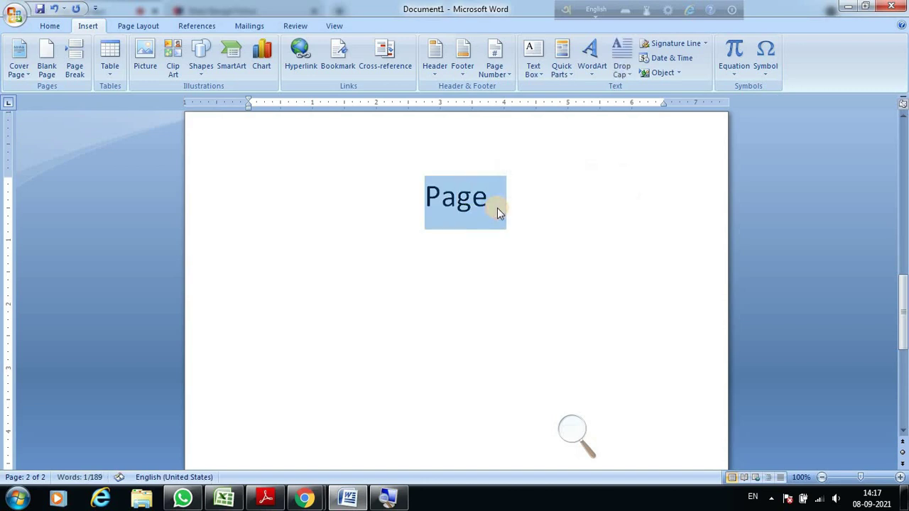
pyautogui.hotkey('ctrl', 'b')
pyautogui.hotkey('ctrl', 'u')
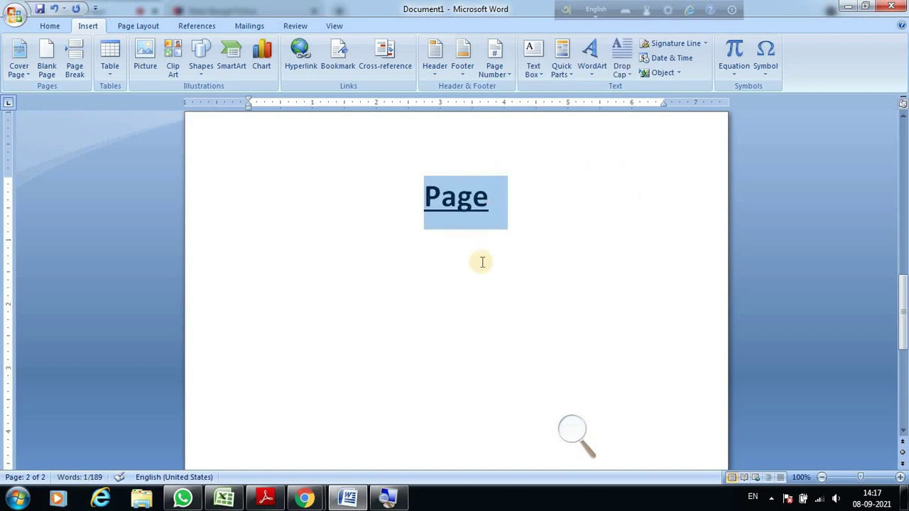
pyautogui.click(472, 300)
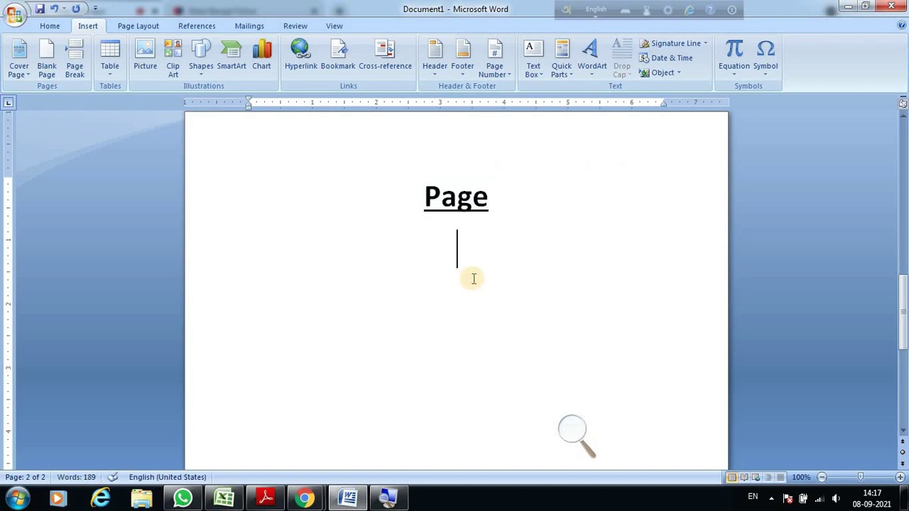
pyautogui.scroll(-3, 476, 284)
pyautogui.scroll(1, 488, 266)
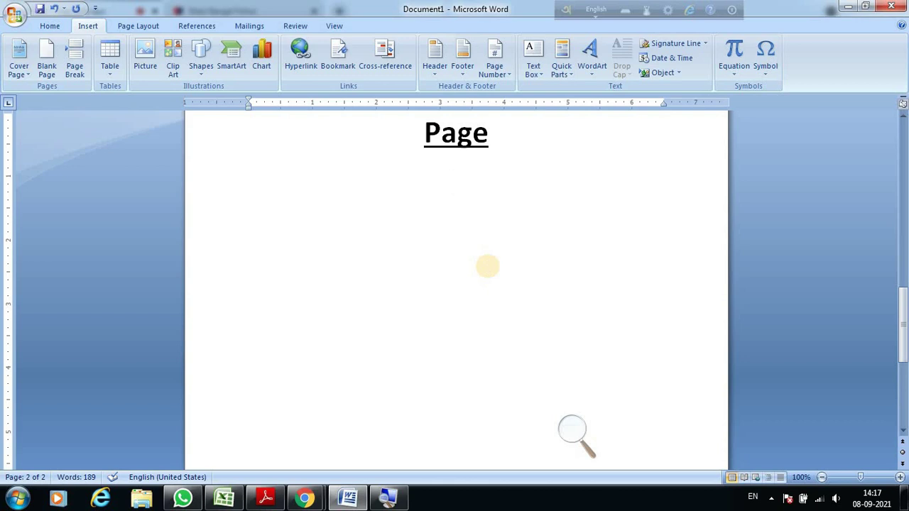
# Type 'Page Layout Ribbon Tab' below the heading and start a new line
pyautogui.write('Page Lay')
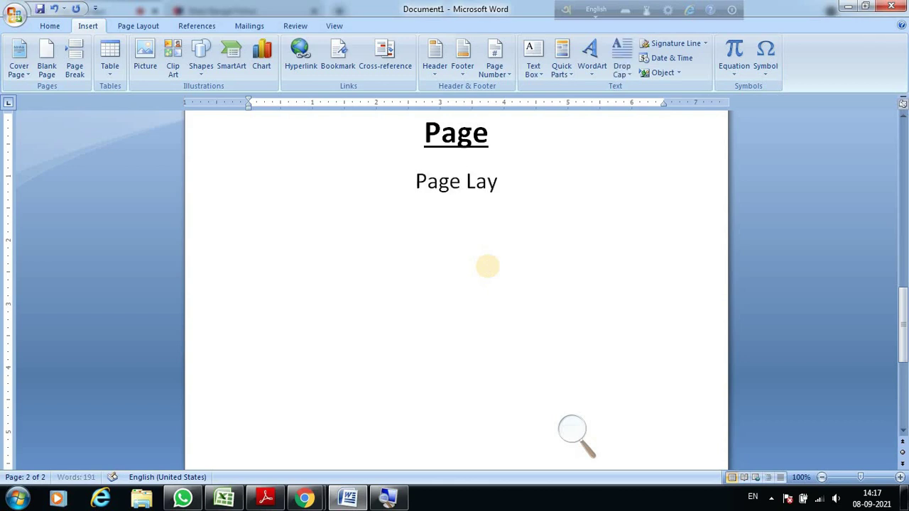
pyautogui.write('to')
pyautogui.press('BackSpace')
pyautogui.press('BackSpace')
pyautogui.write('out Rib')
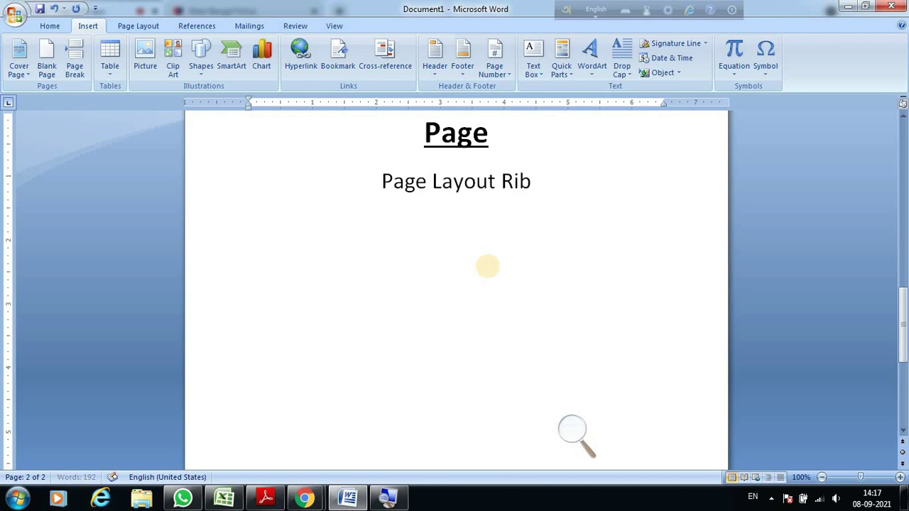
pyautogui.write('bon Tab')
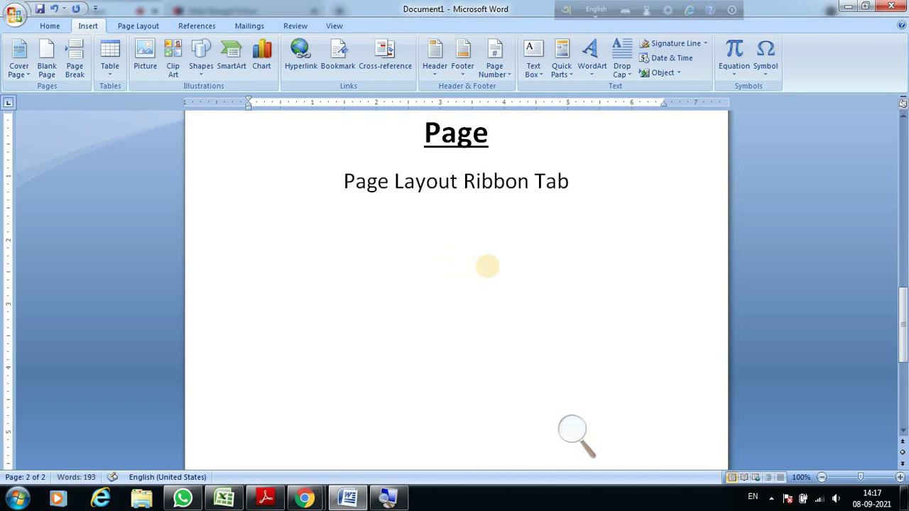
pyautogui.press('Return')
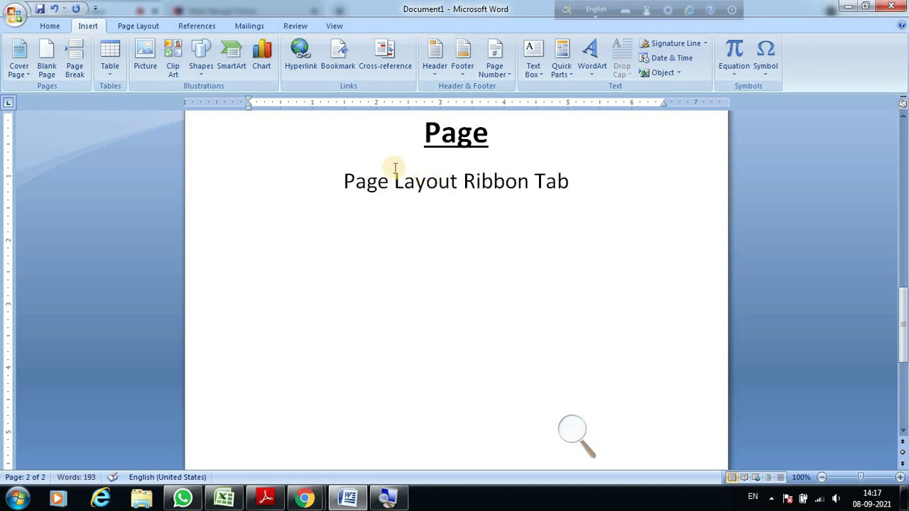
# Apply Remove Space After Paragraph to the first step and the empty line
pyautogui.moveTo(343, 181); pyautogui.dragTo(547, 274)
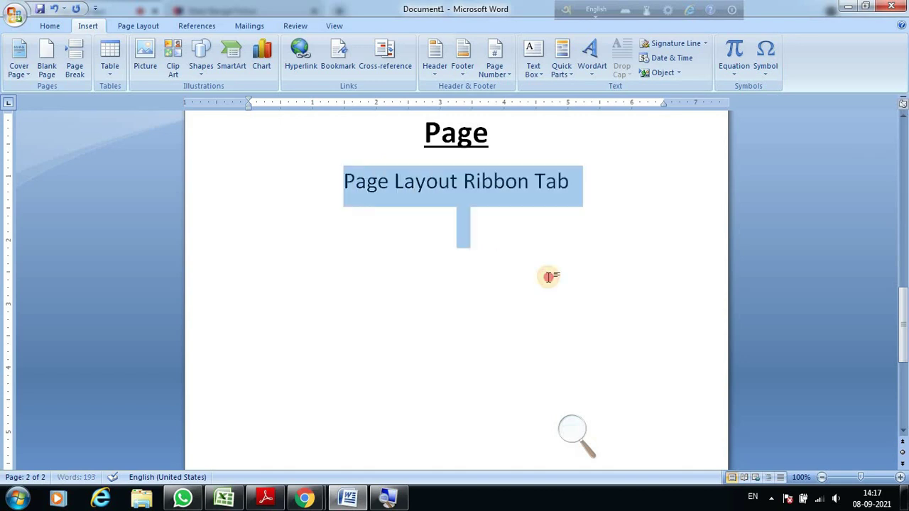
pyautogui.click(49, 27)
pyautogui.click(359, 67)
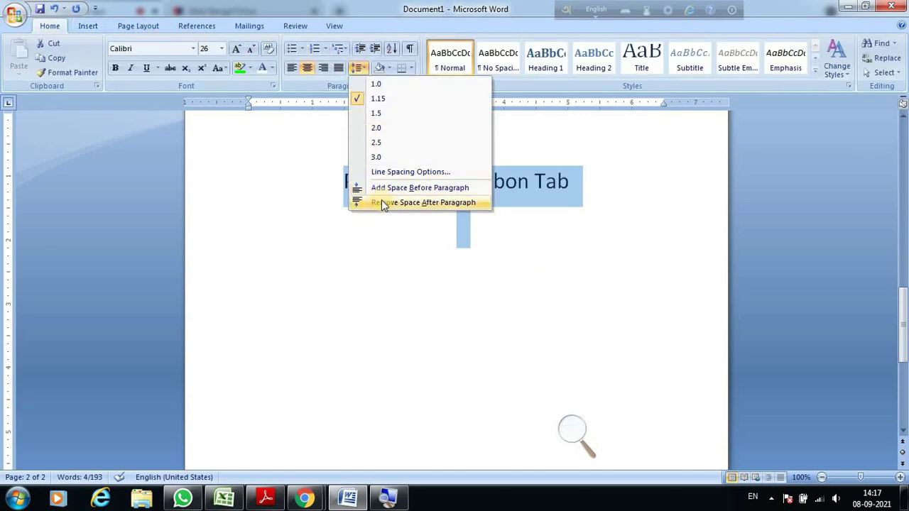
pyautogui.click(381, 202)
# Add a down arrow ↓ and then 'Page Border' on the next line
pyautogui.click(495, 217)
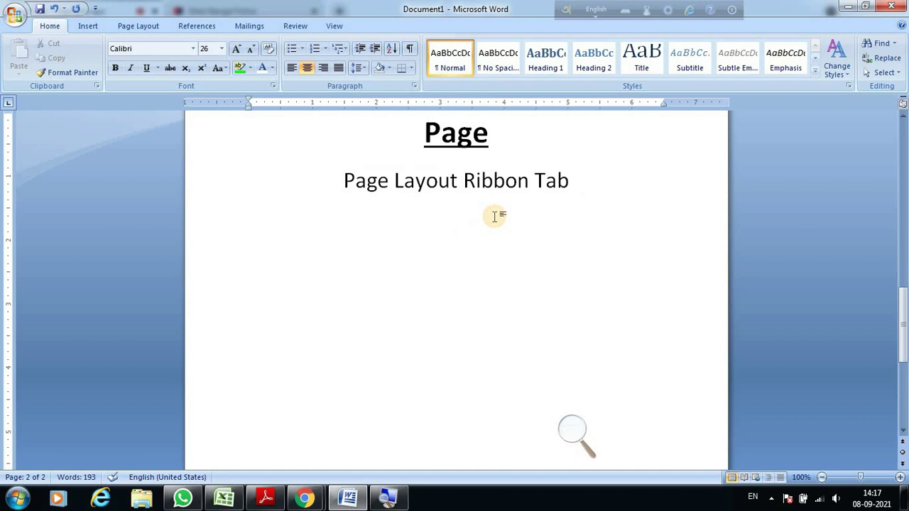
pyautogui.write('↓')
pyautogui.press('Return')
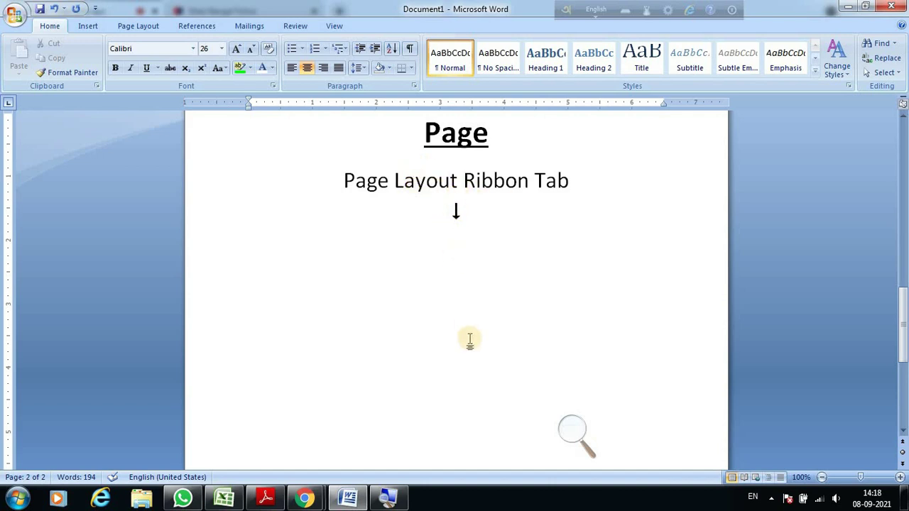
pyautogui.write('Page ')
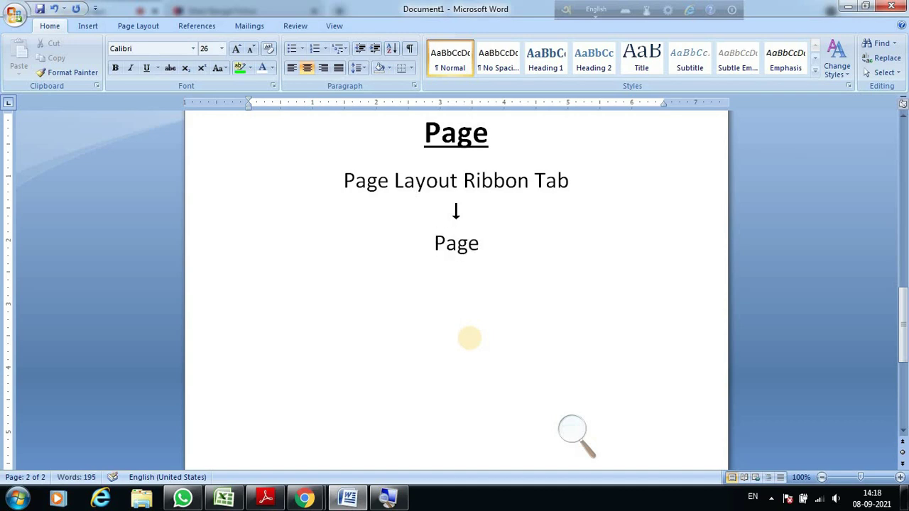
pyautogui.write('Bor')
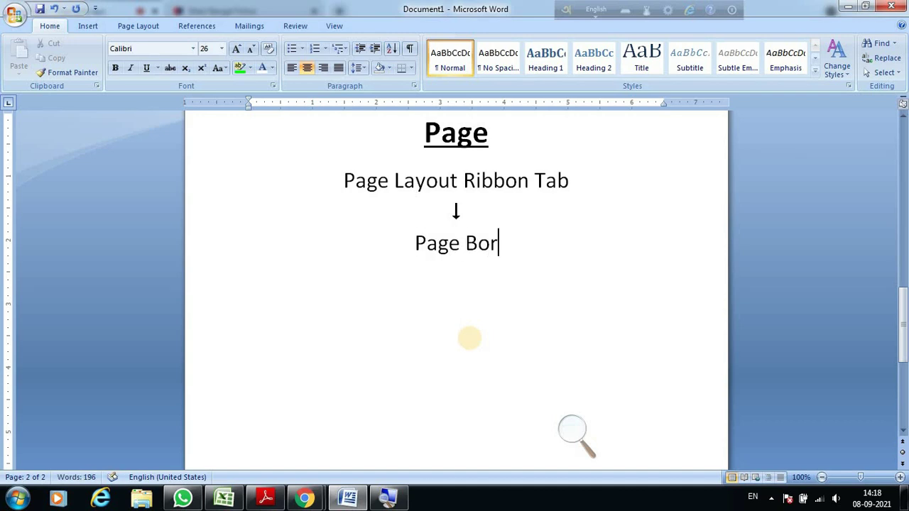
pyautogui.write('der')
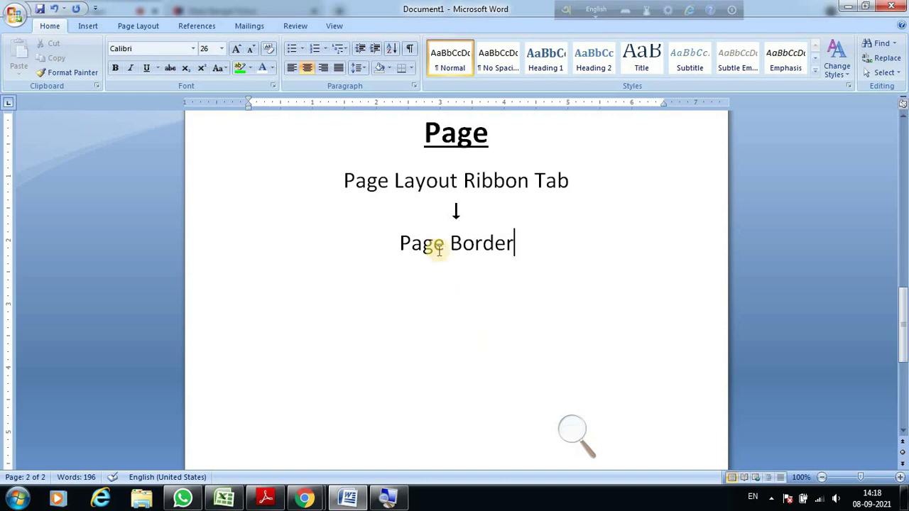
# Change the step to 'Page Borders' with an arrow, then add 'Page Border Tab'
pyautogui.click(142, 27)
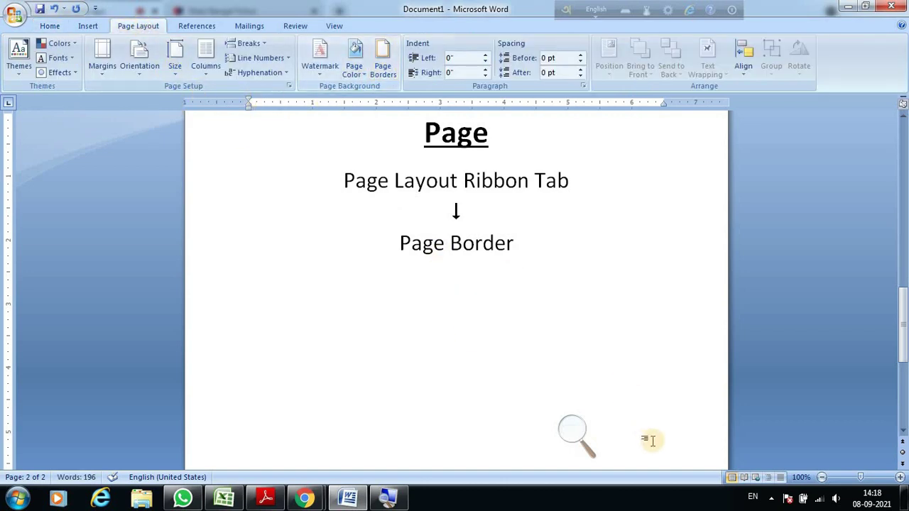
pyautogui.write('s ')
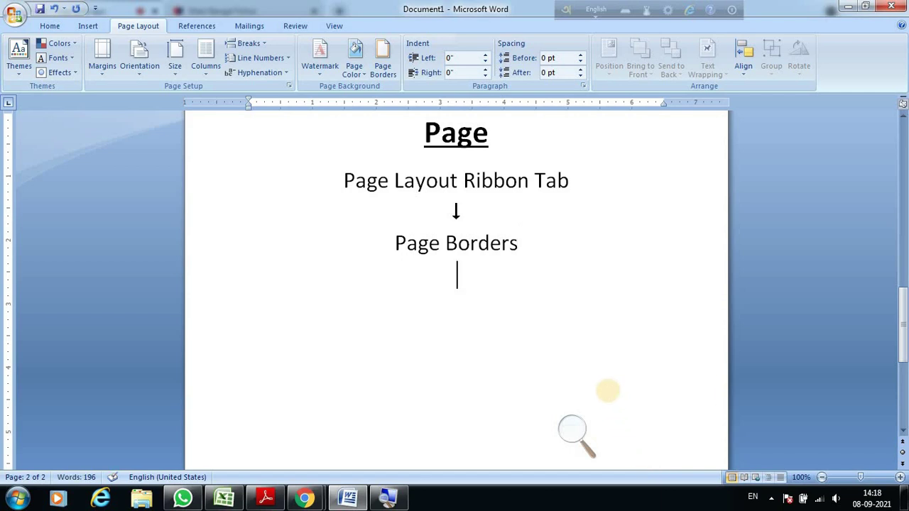
pyautogui.write('↓')
pyautogui.press('Return')
pyautogui.write('Pa')
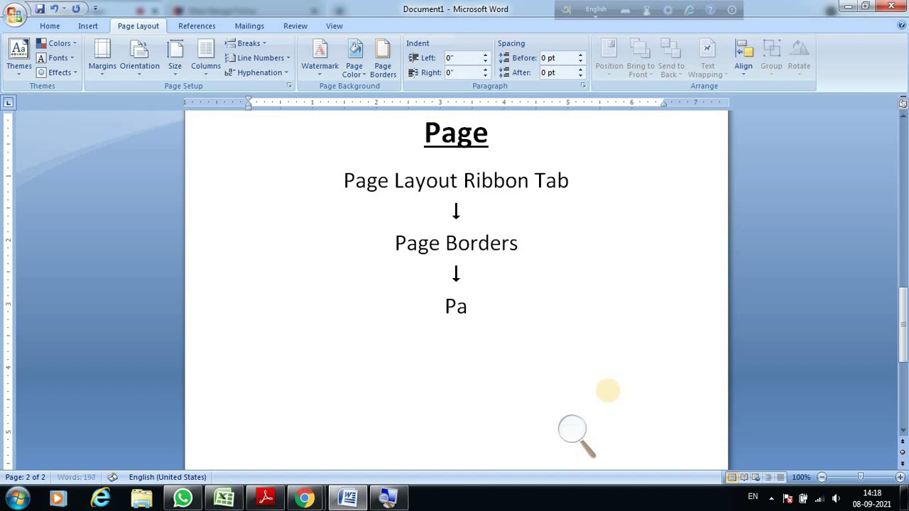
pyautogui.write('ge Bord')
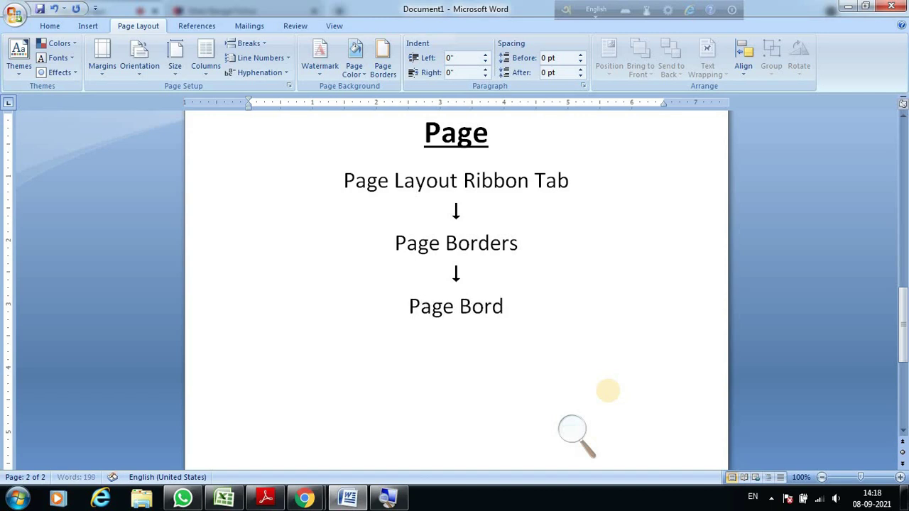
pyautogui.write('er Tab')
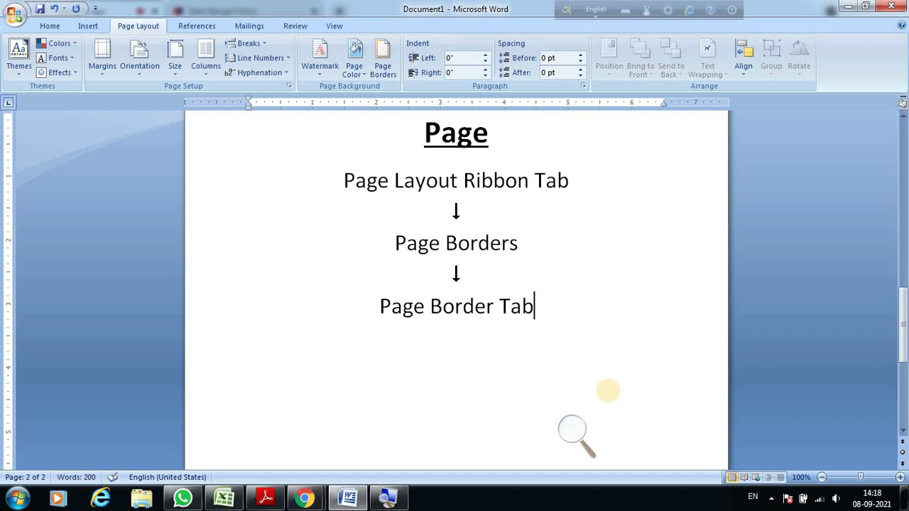
pyautogui.press('Return')
# Add '↓Choose Border from Art', then a down arrow and 'Ok' on new lines
pyautogui.write('↓')
pyautogui.write('Choose ')
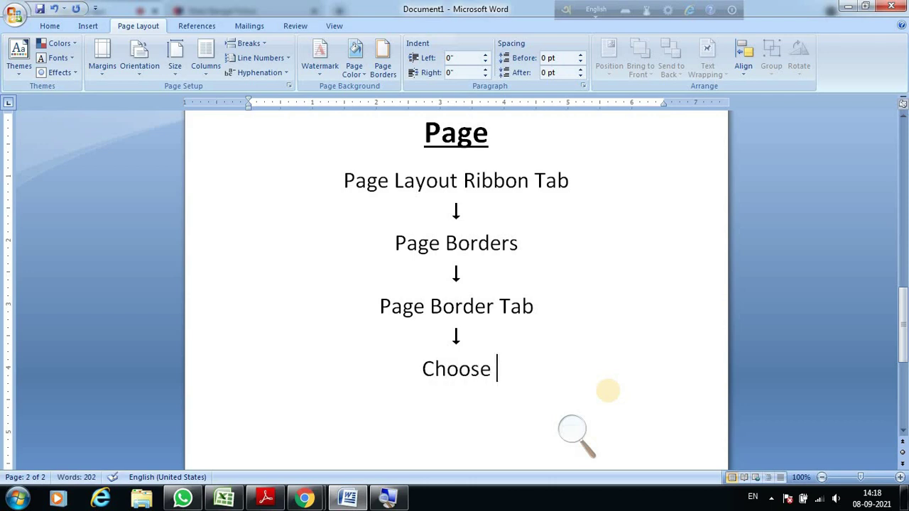
pyautogui.write('Boa')
pyautogui.press('BackSpace')
pyautogui.write('r')
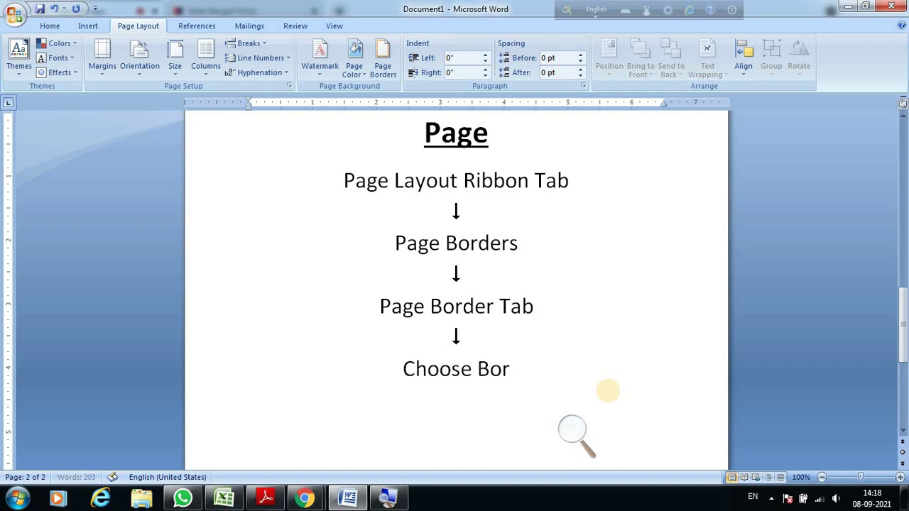
pyautogui.write('der from')
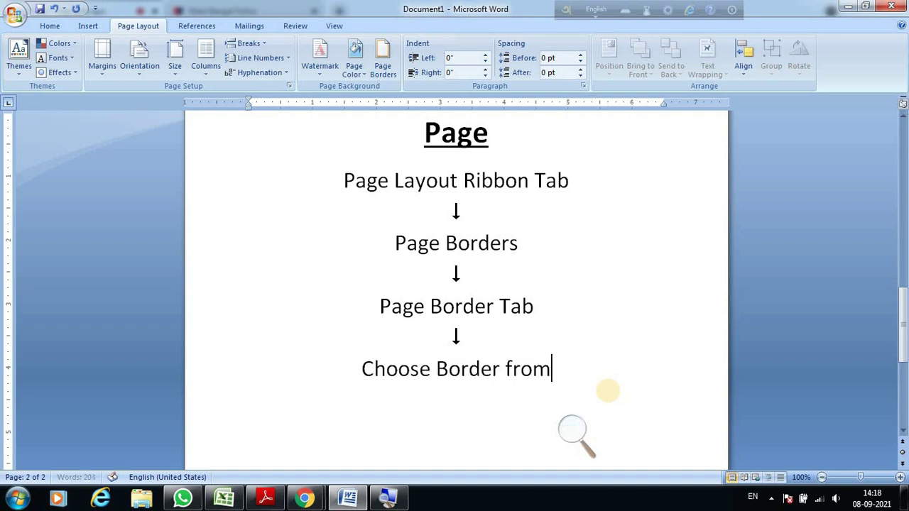
pyautogui.write(' Art')
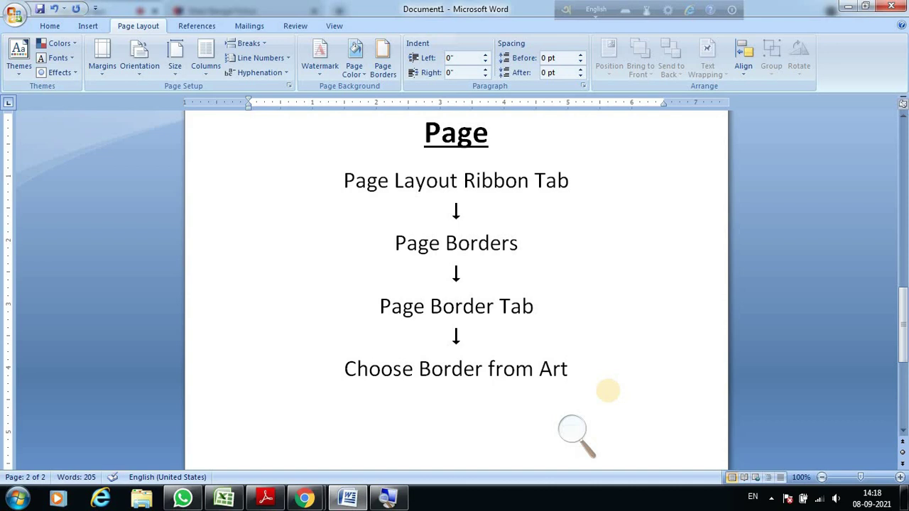
pyautogui.press('Return')
pyautogui.write('↓')
pyautogui.press('Return')
pyautogui.write('Ok')
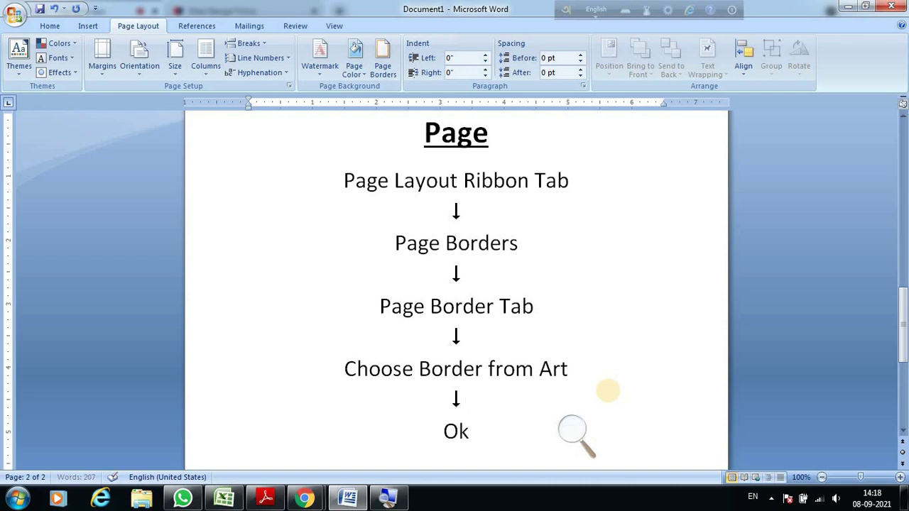